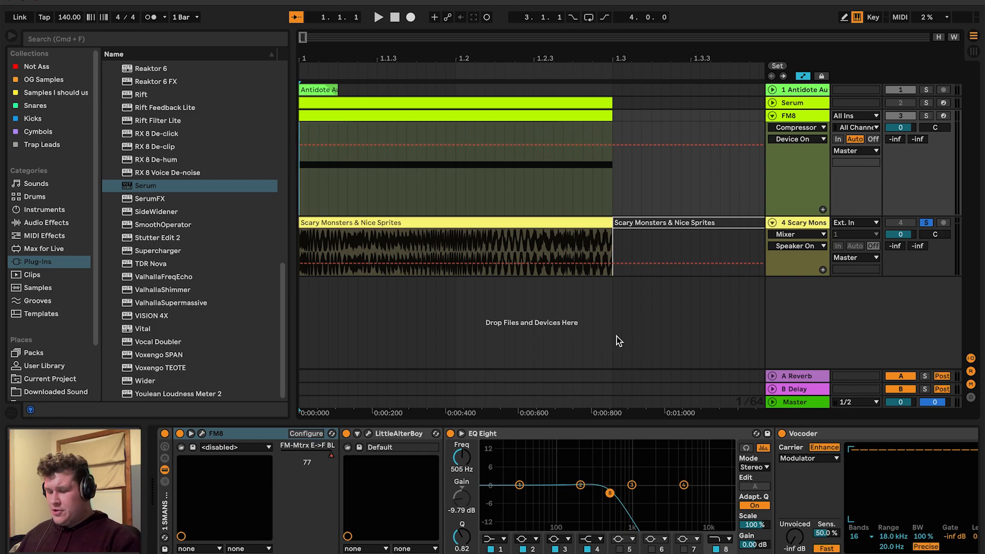
Play the arrangement briefly and toggle solo on the FM8 track
key(space)
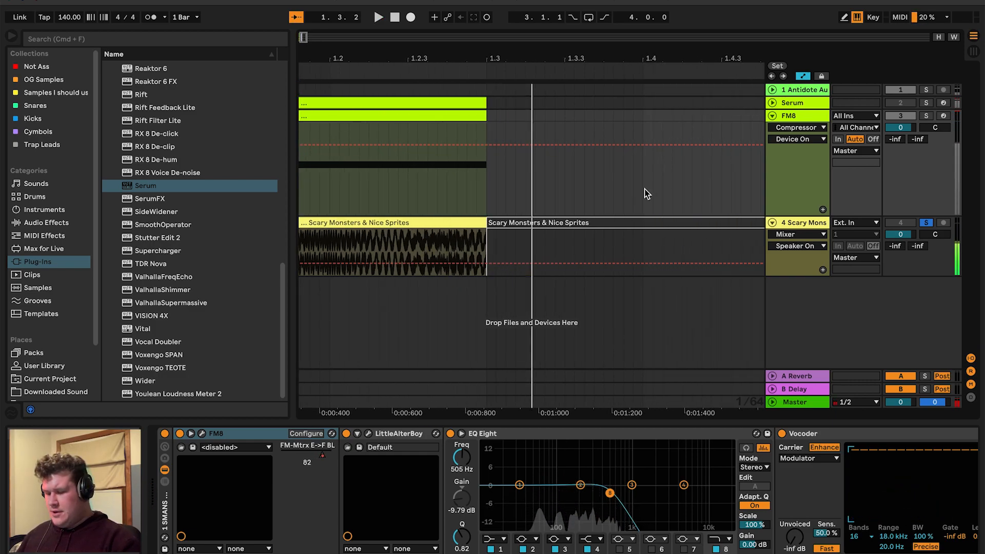
key(space)
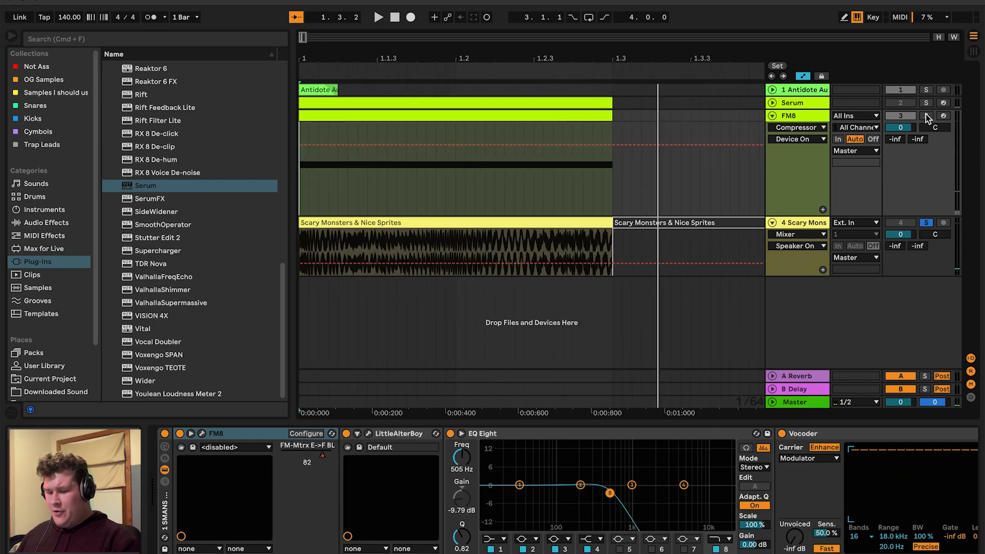
click(926, 114)
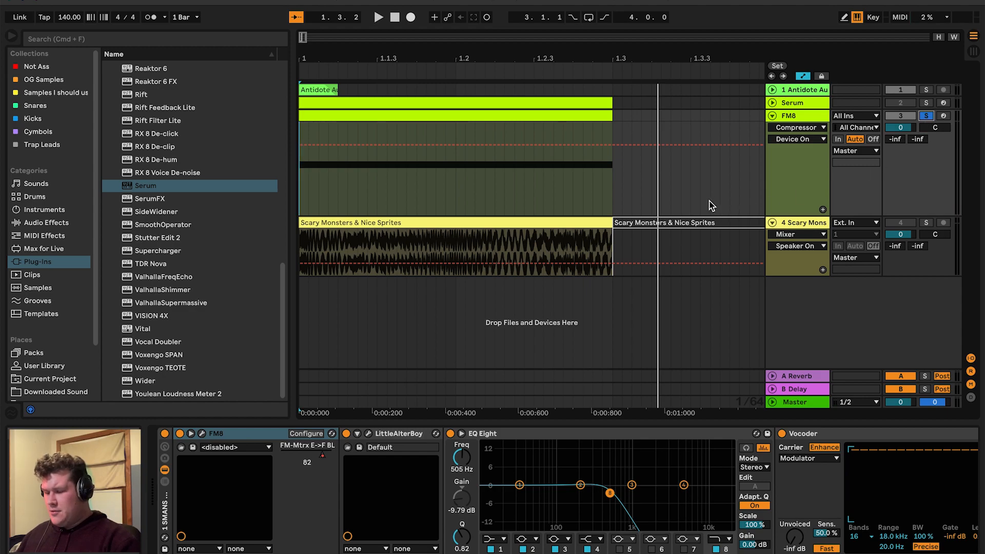
click(926, 115)
key(space)
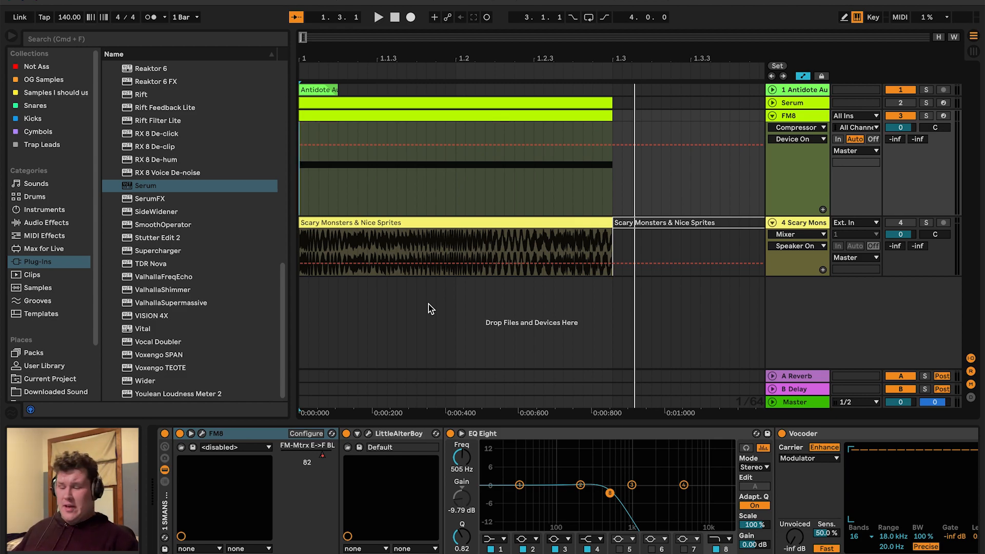
Open the FM8 plugin window and select operator E in its FM matrix
click(202, 433)
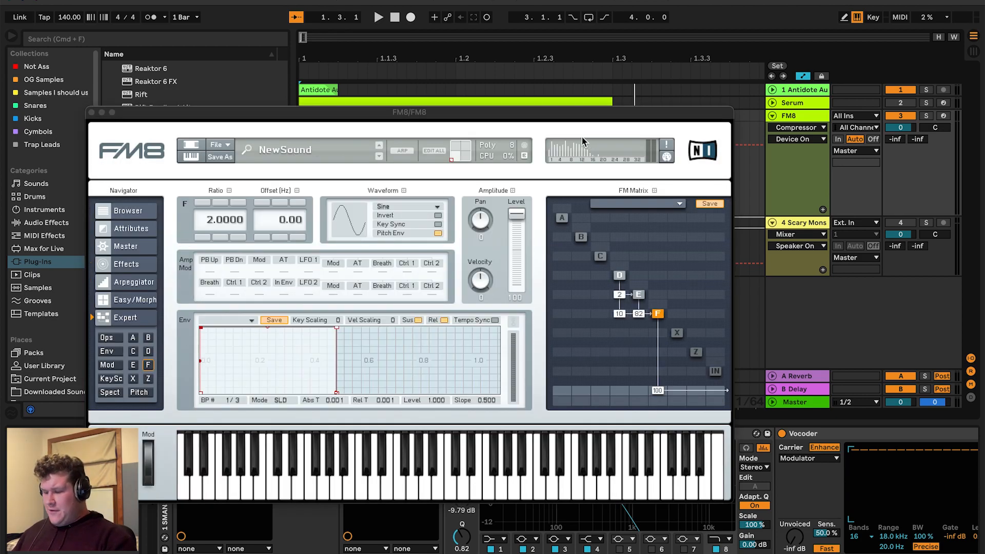
drag(535, 114, 499, 63)
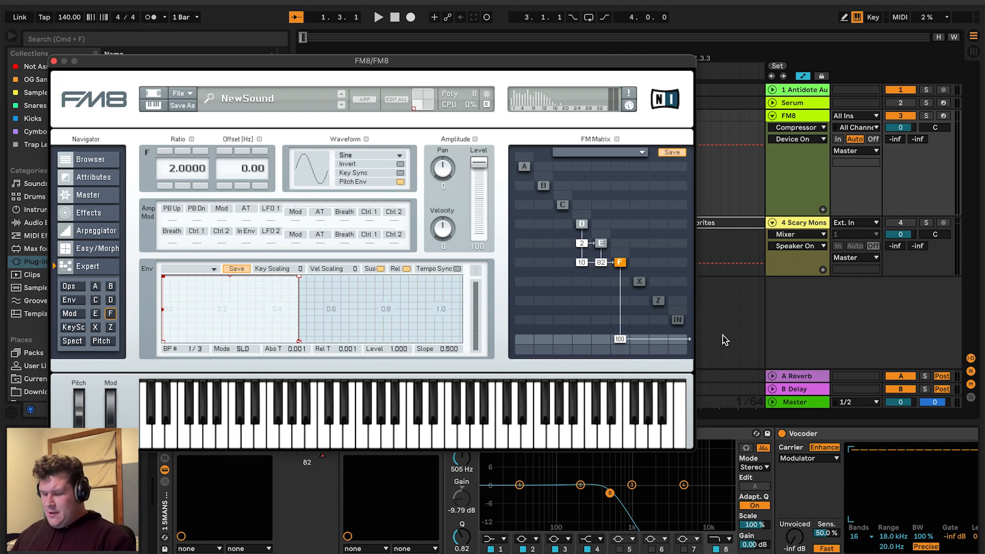
click(600, 243)
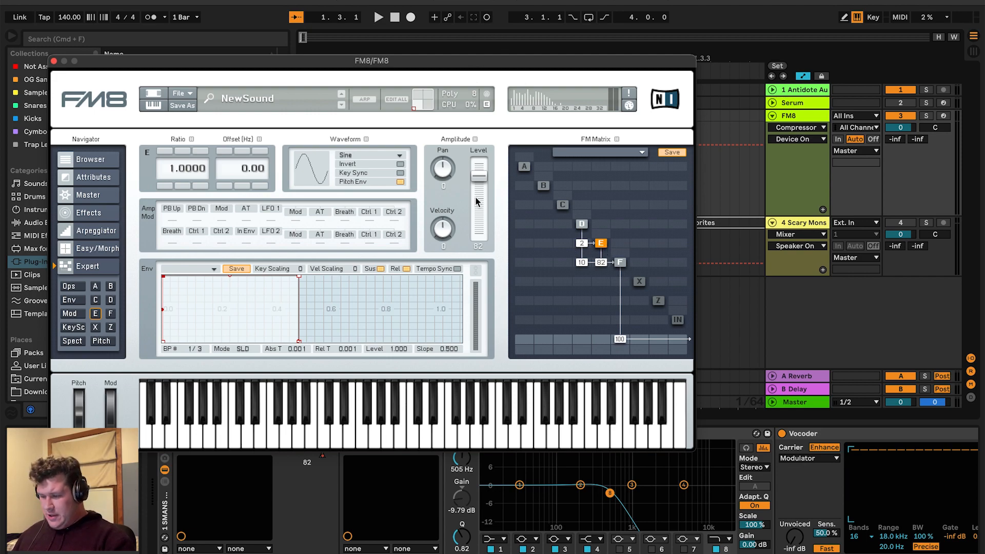
drag(419, 54, 541, 360)
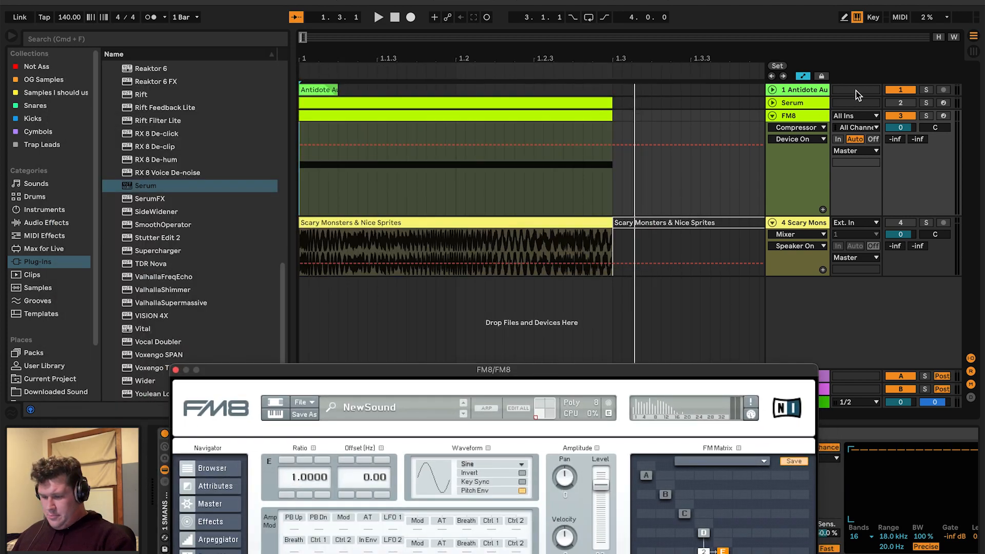
Show the FM8 track's FM-Mtrx E->F automation envelope and play it from the start
click(790, 128)
click(791, 163)
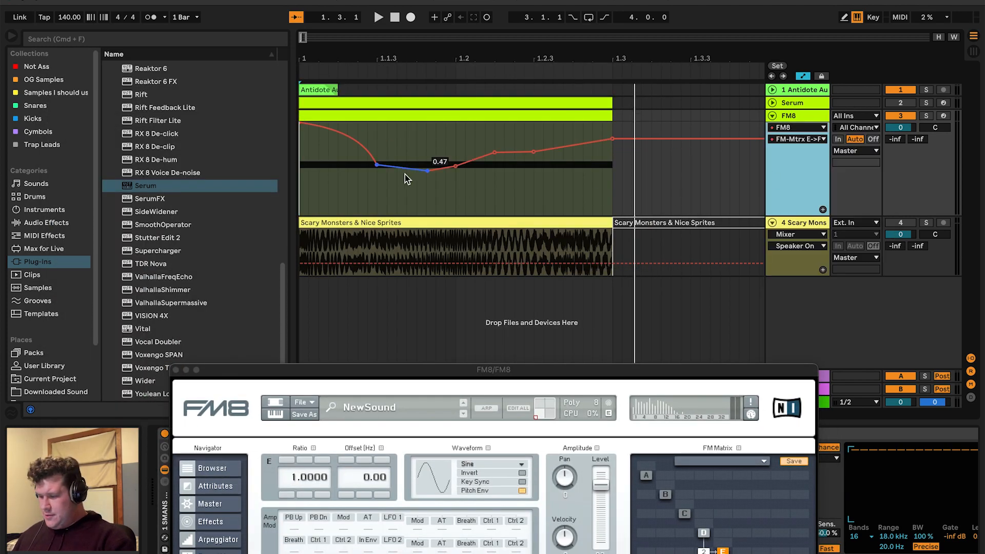
click(303, 184)
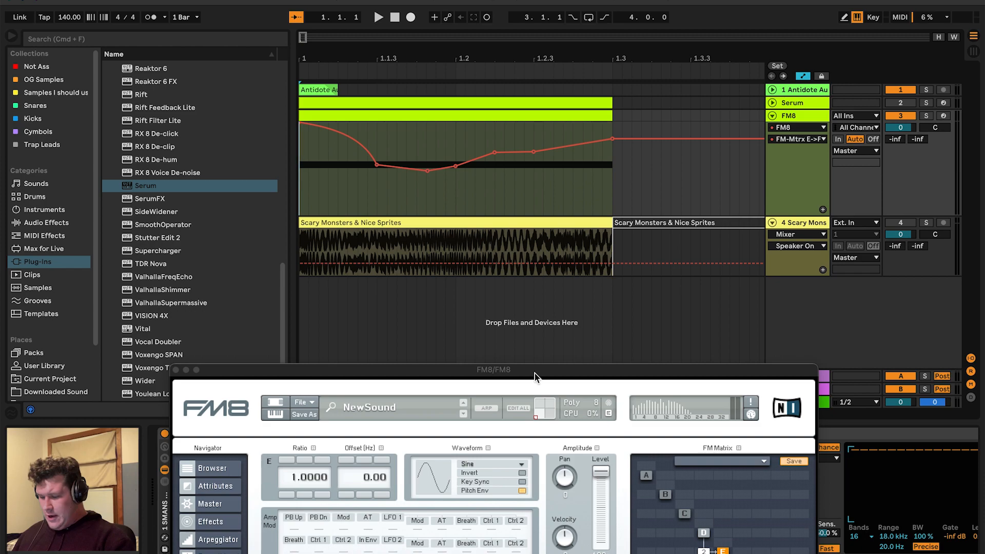
drag(535, 374, 502, 331)
key(space)
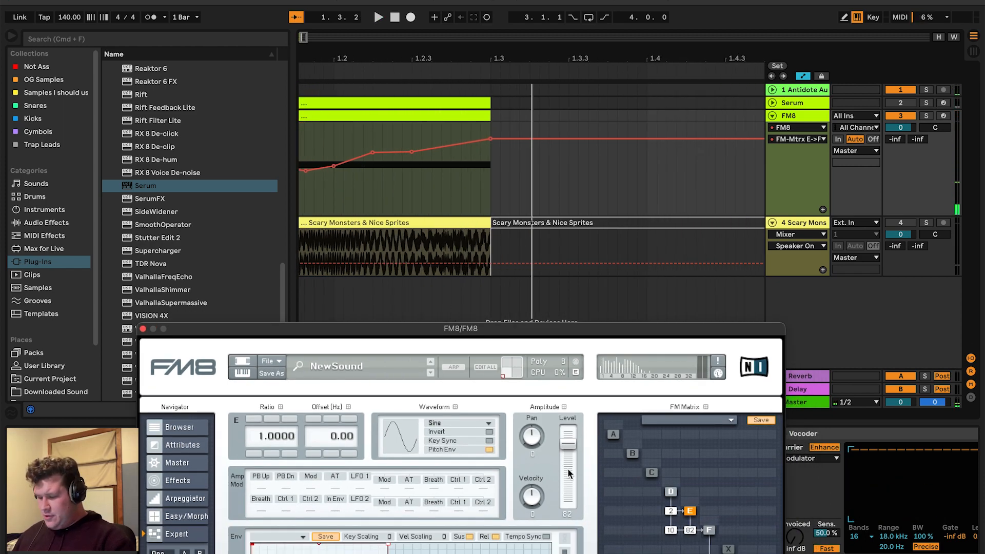
Zoom into the E->F automation envelope and inspect its breakpoint values
scroll(484, 231, left, 4)
click(300, 175)
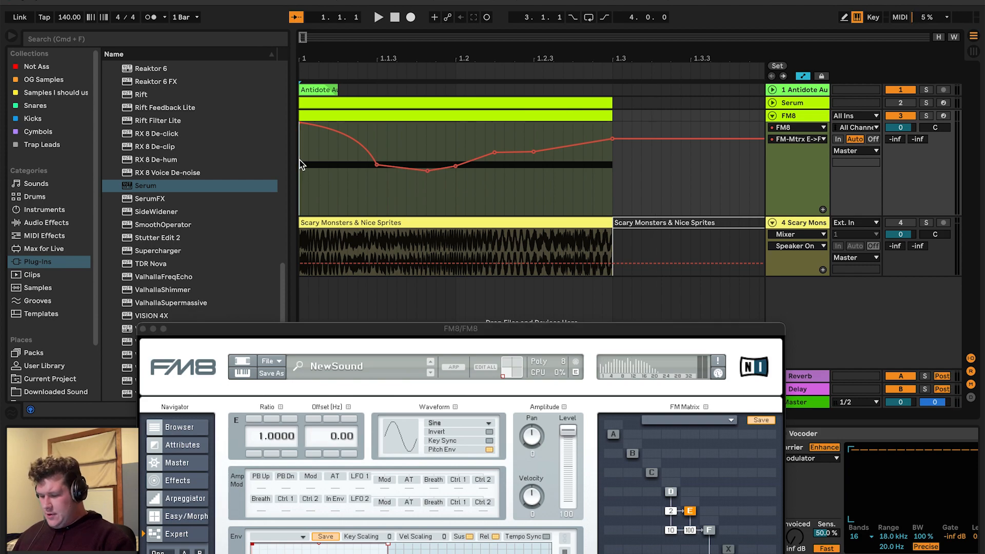
click(372, 194)
scroll(382, 196, up, 2)
scroll(382, 196, up, 1)
click(378, 188)
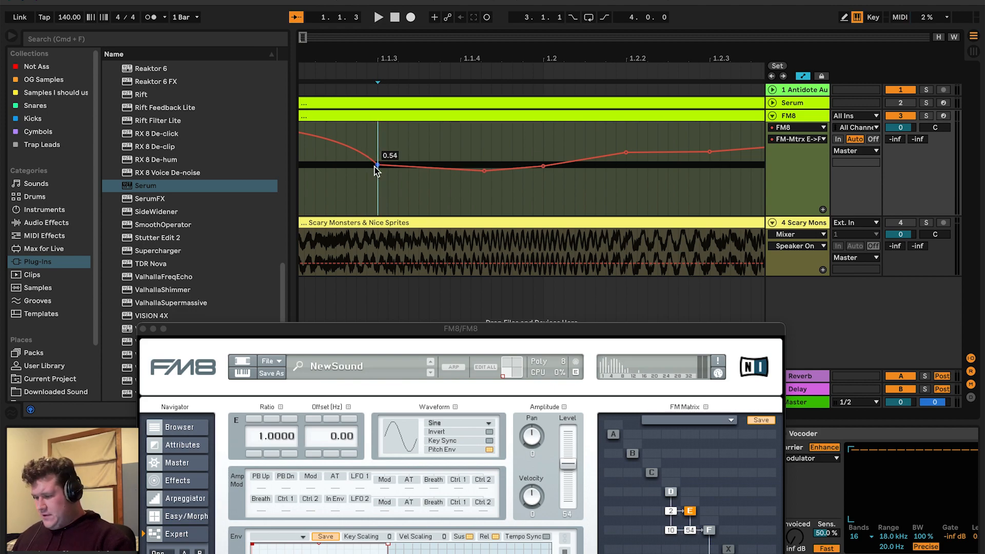
scroll(390, 205, down, 1)
scroll(390, 208, down, 2)
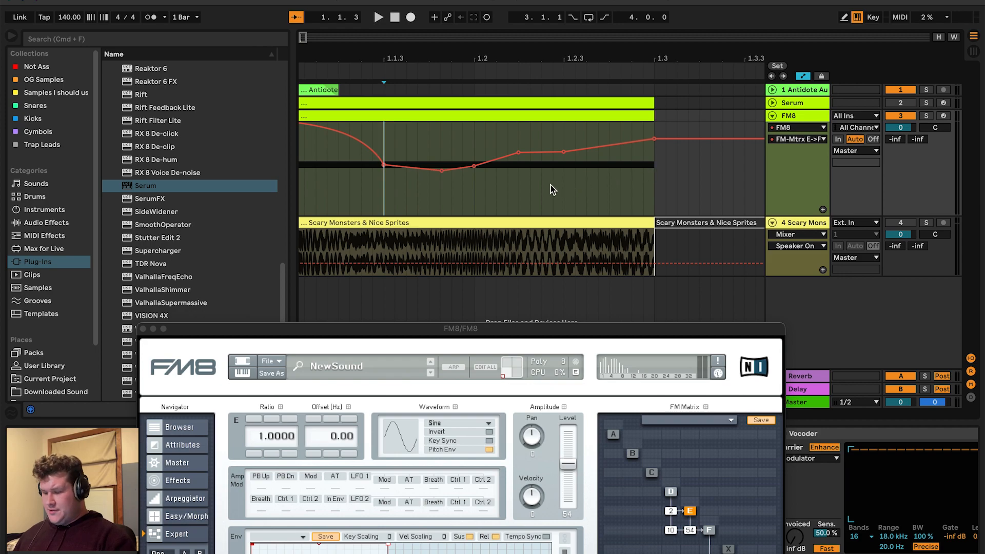
Play the E->F automation from several positions along the clip
click(567, 186)
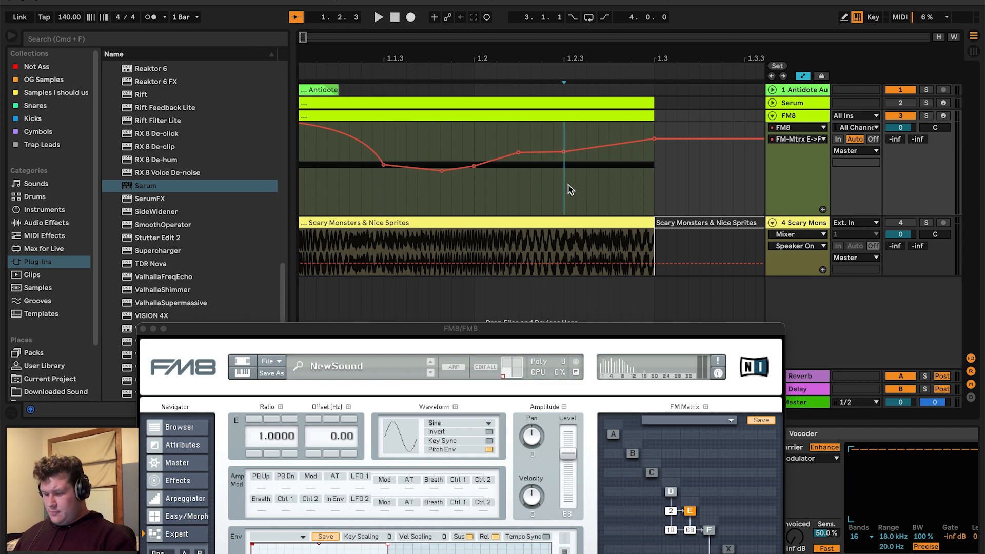
click(301, 181)
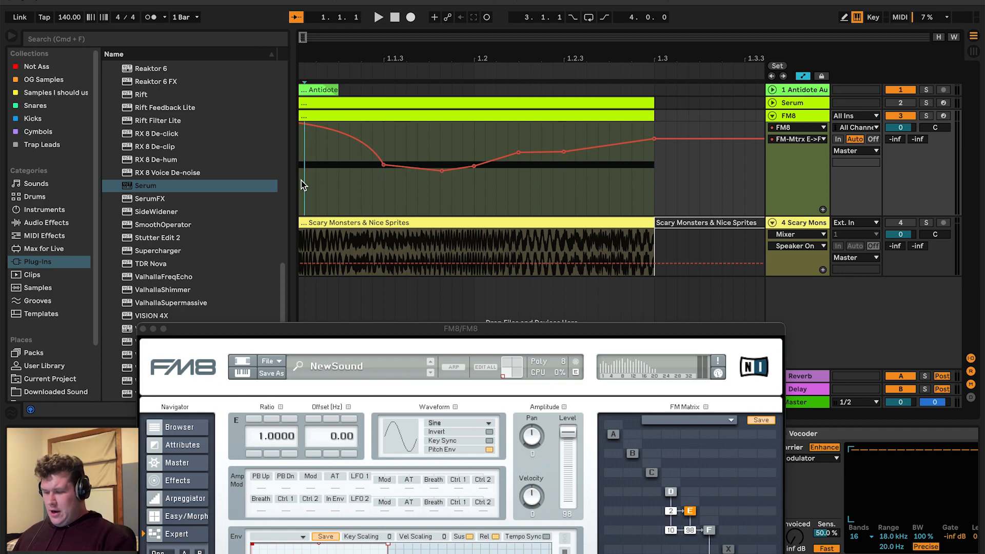
click(519, 189)
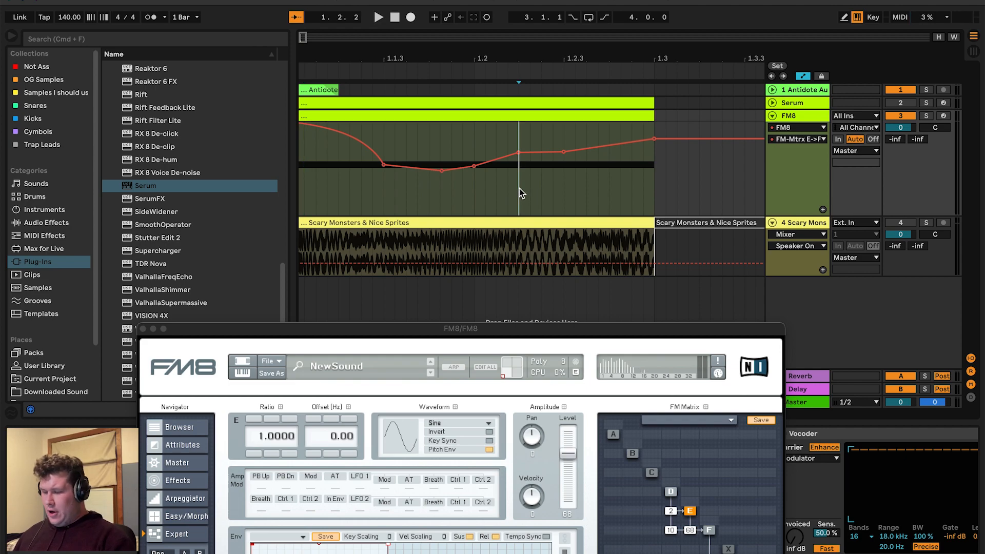
click(576, 186)
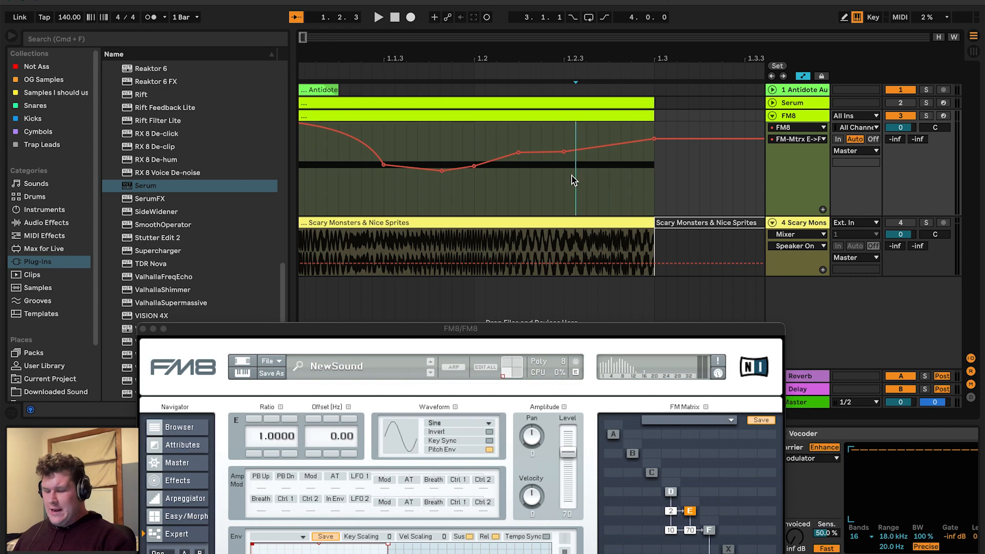
click(299, 246)
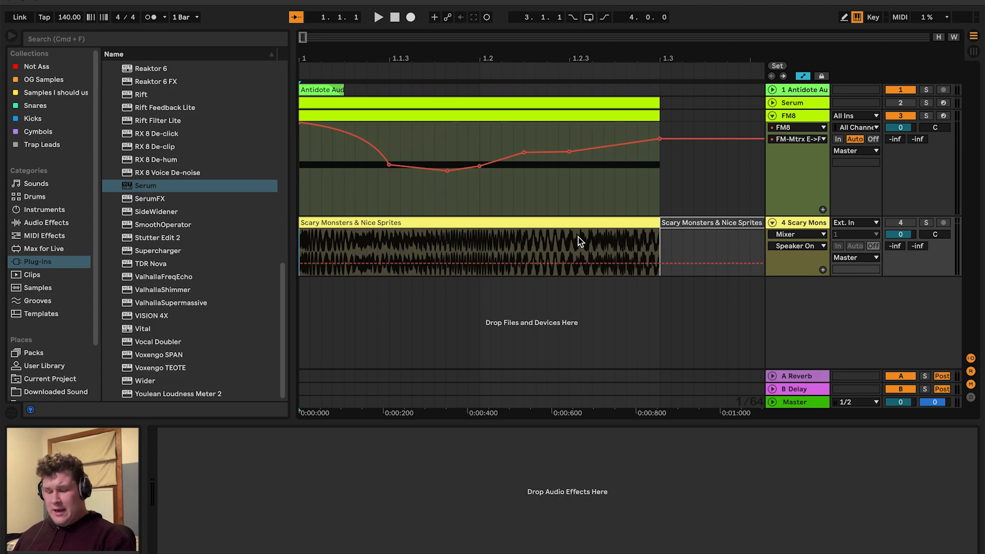
Solo the Scary Monsters & Nice Sprites audio track and play it back
click(925, 225)
key(space)
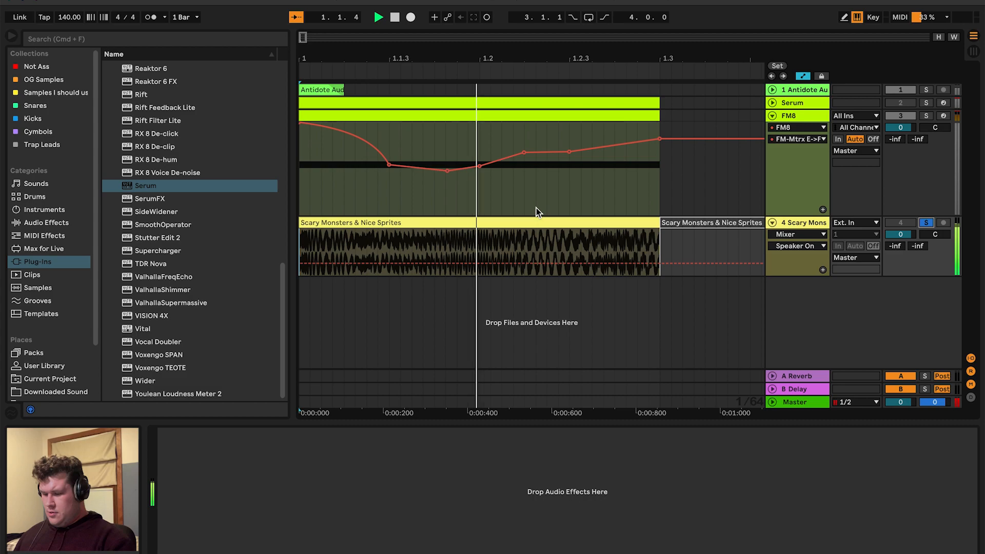
key(space)
scroll(453, 203, left, 5)
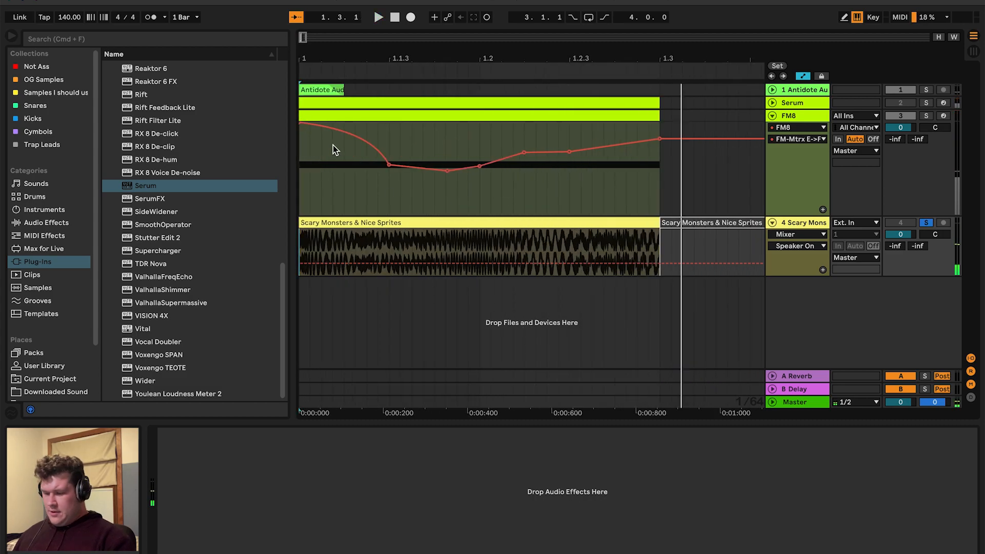
Reopen the FM8 window and inspect operators D, E and F in the FM matrix
click(573, 181)
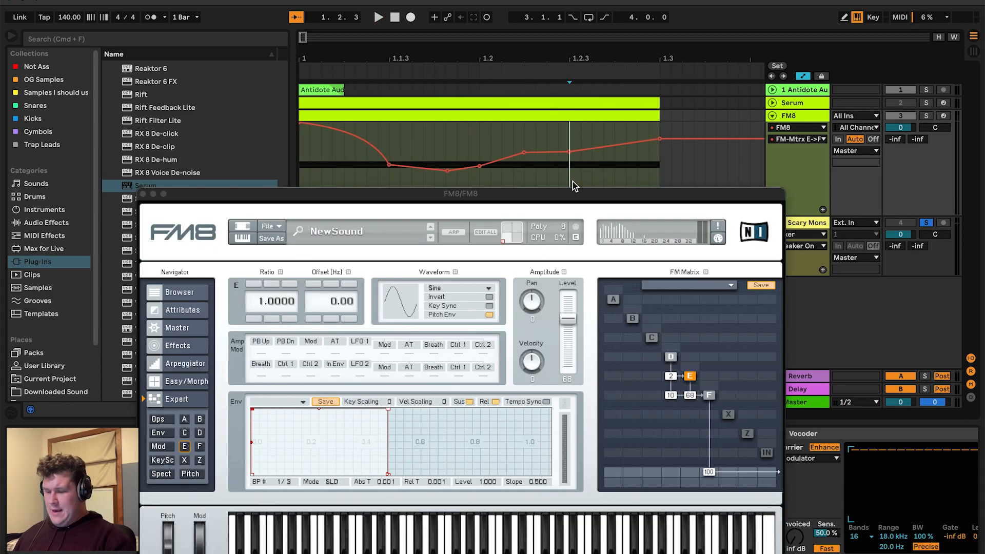
click(593, 200)
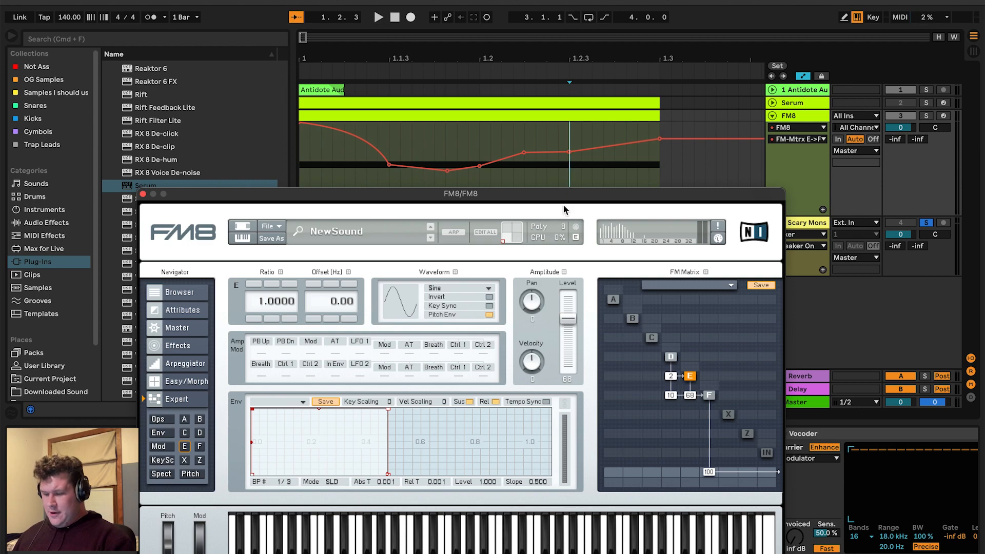
drag(566, 197, 509, 406)
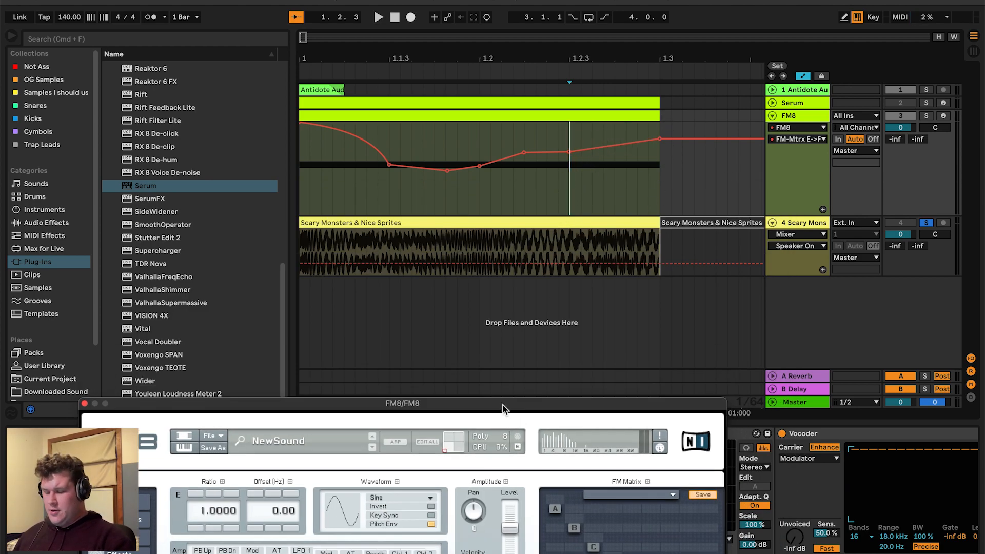
drag(503, 405, 448, 41)
click(555, 201)
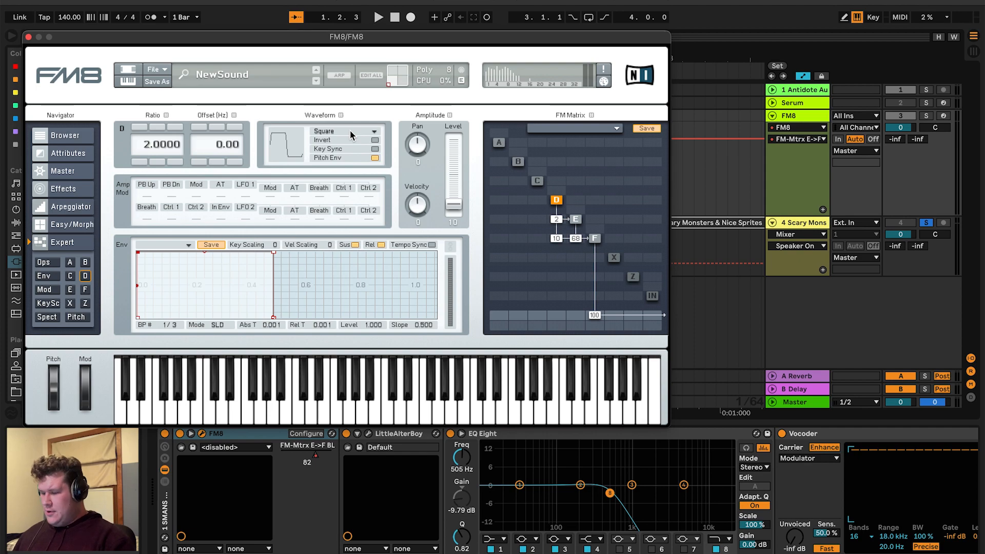
click(576, 220)
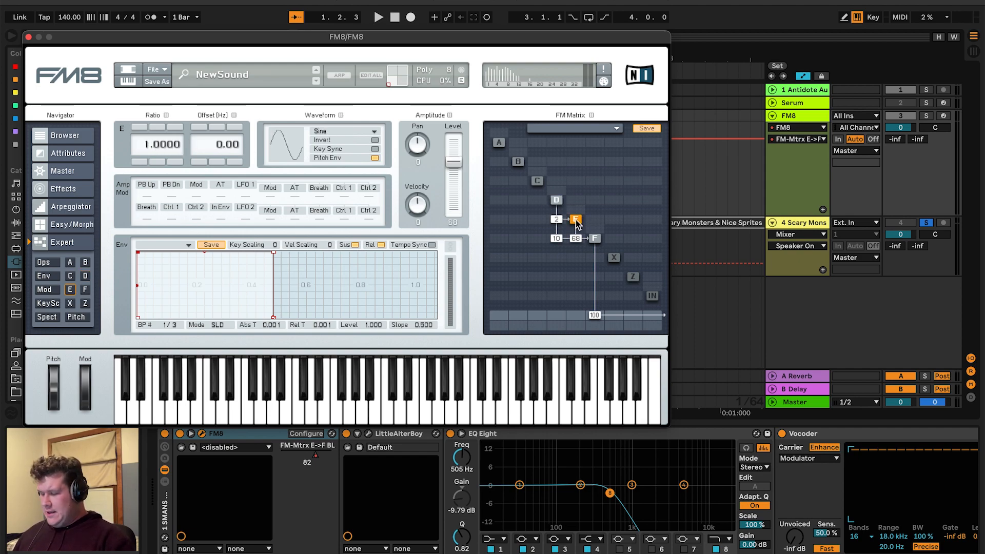
click(593, 240)
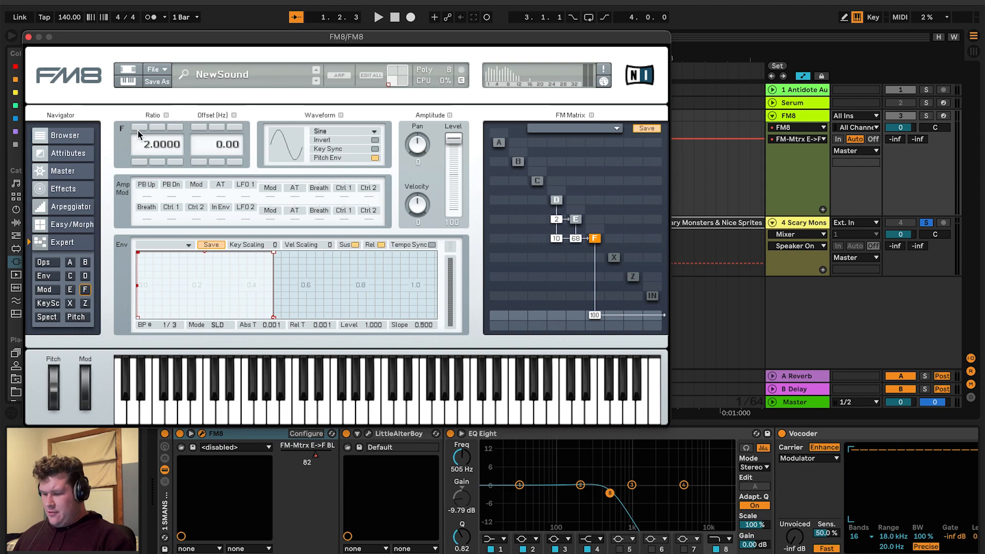
click(557, 202)
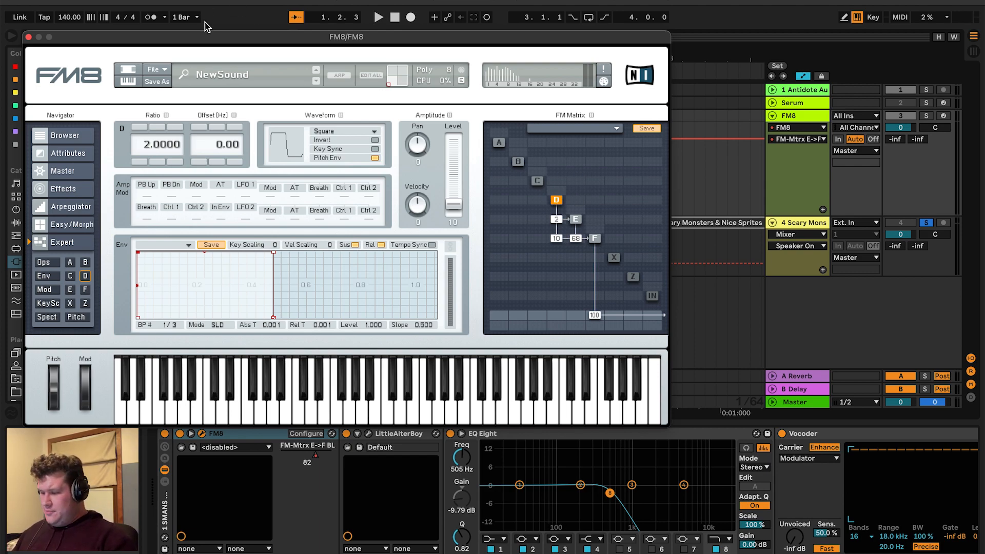
Move the FM8 window aside and close it
drag(203, 40, 249, 44)
drag(220, 45, 348, 52)
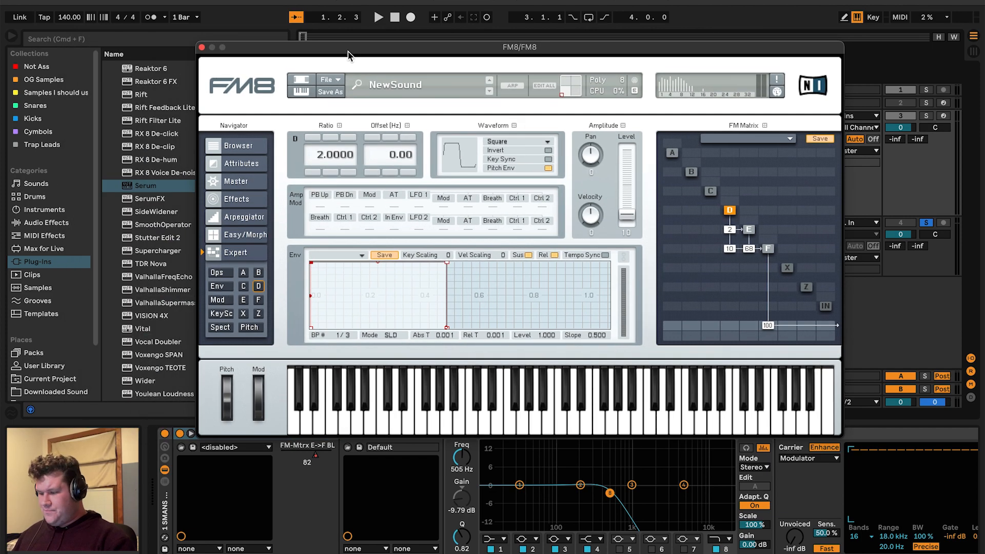
click(202, 47)
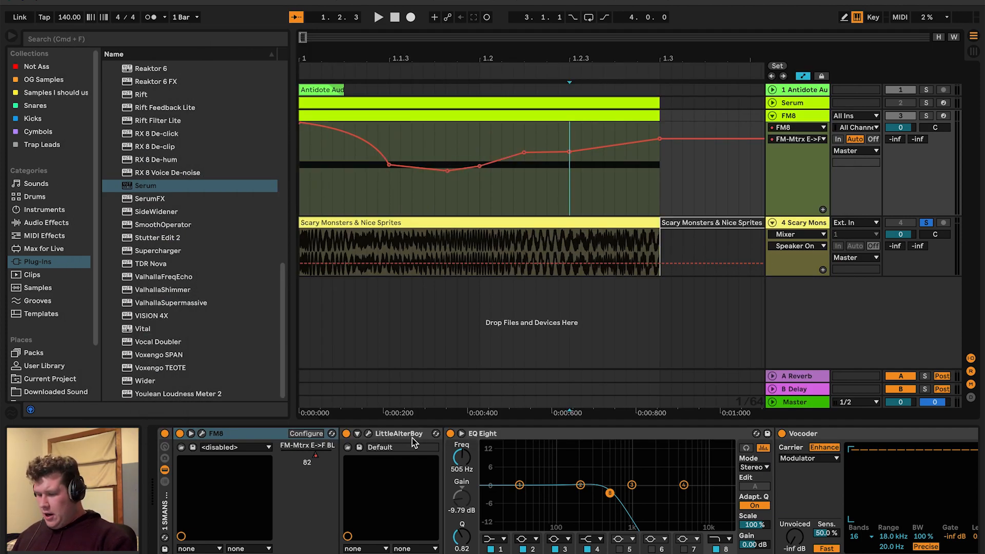
Solo the FM8 track, display its LittleAlterBoy Pitch automation, and play it from the start
click(926, 115)
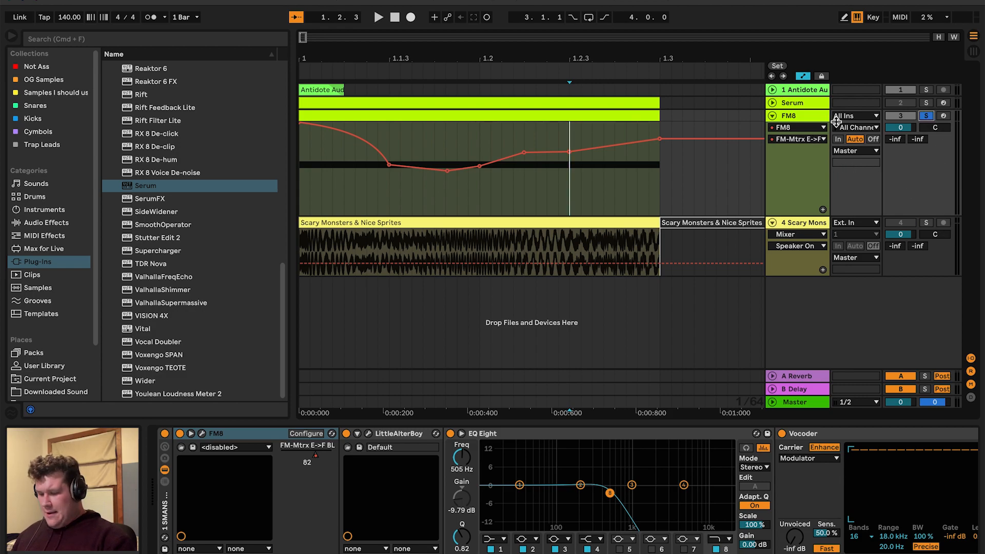
click(807, 126)
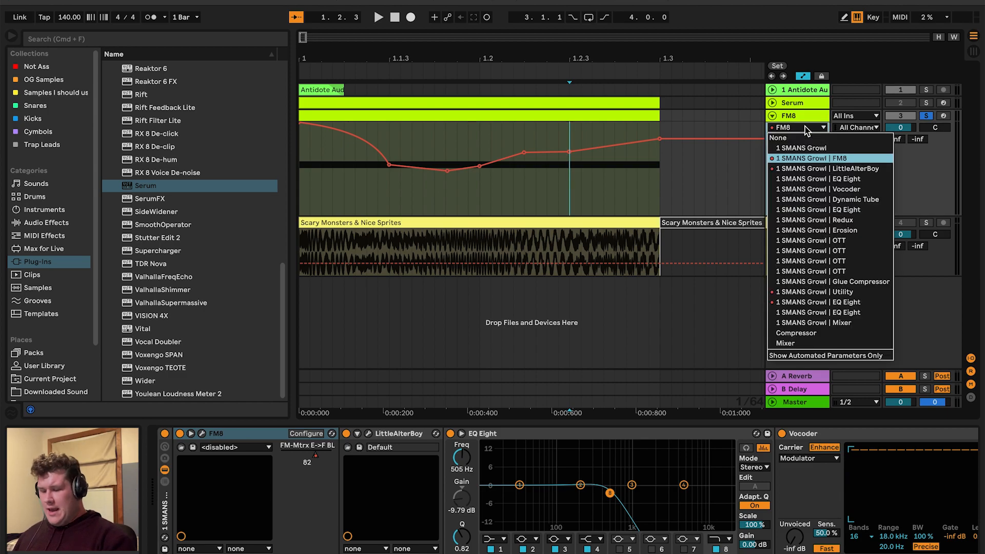
click(801, 171)
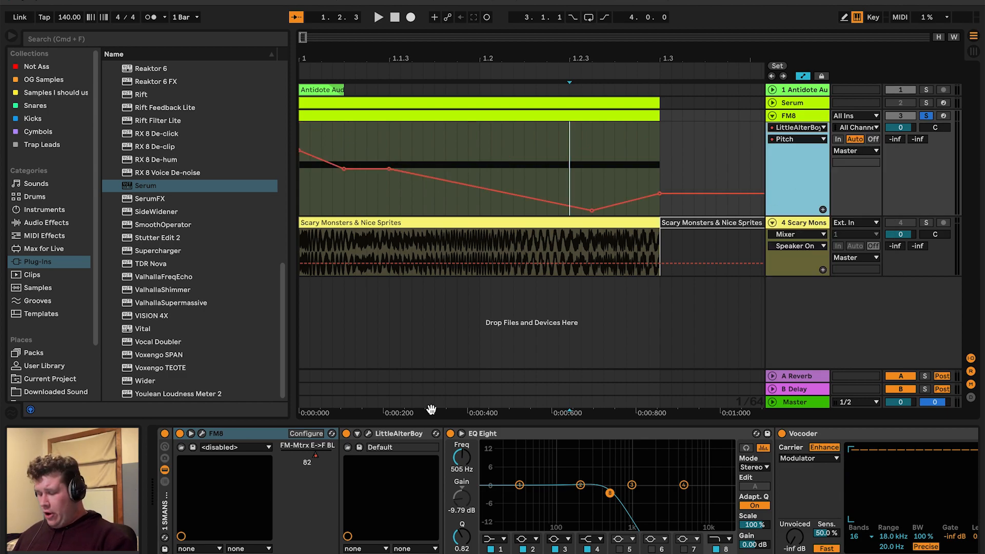
click(300, 181)
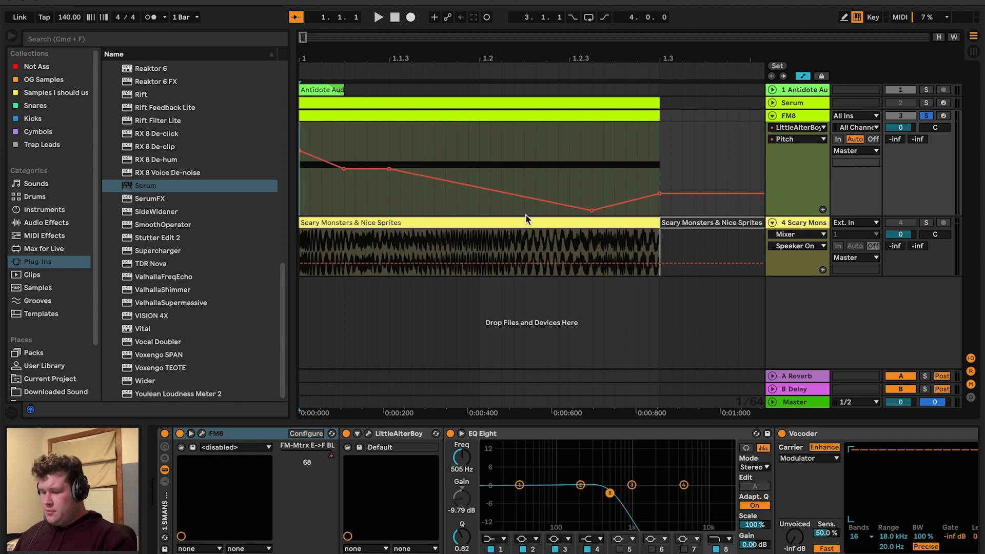
key(space)
key(space)
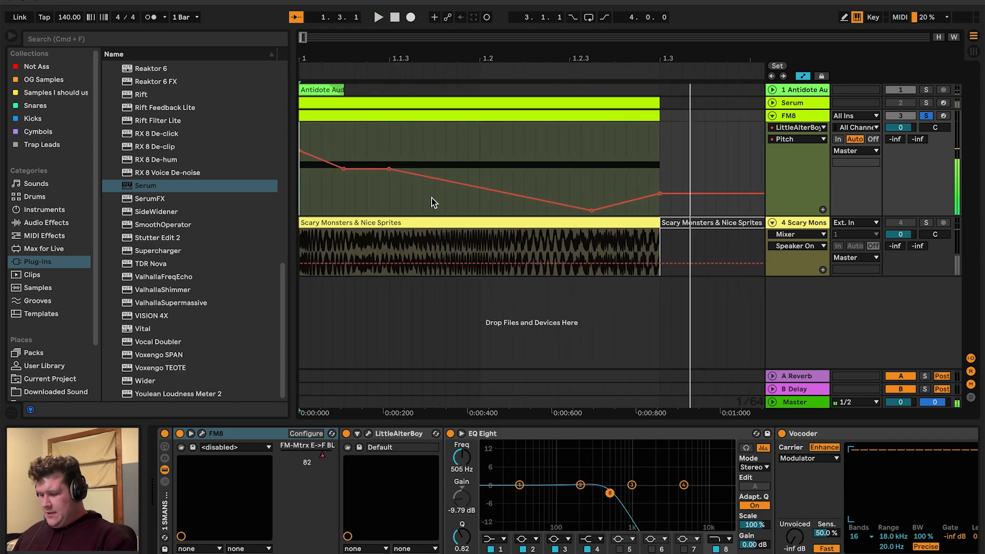
Solo the Scary Monsters & Nice Sprites track once more and play it from the start
click(304, 245)
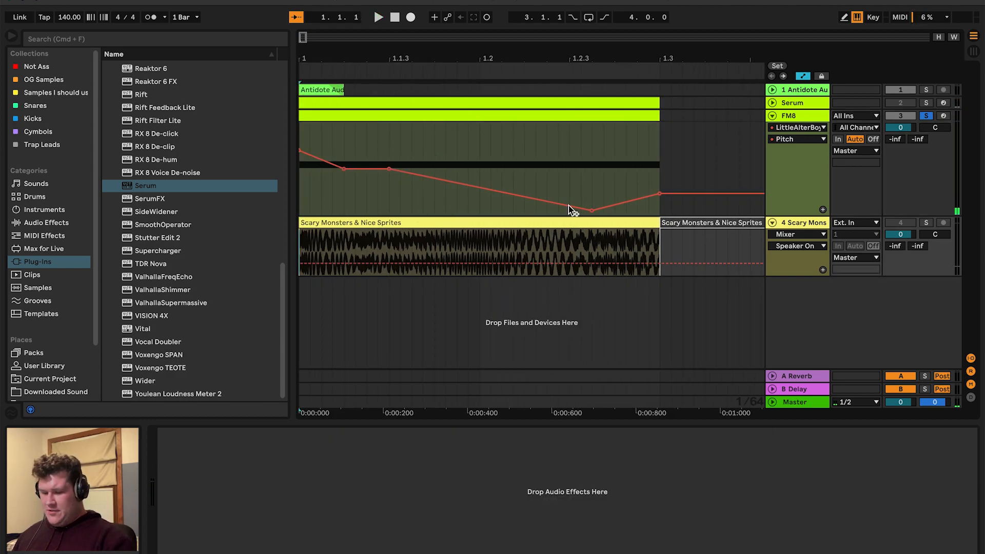
click(927, 222)
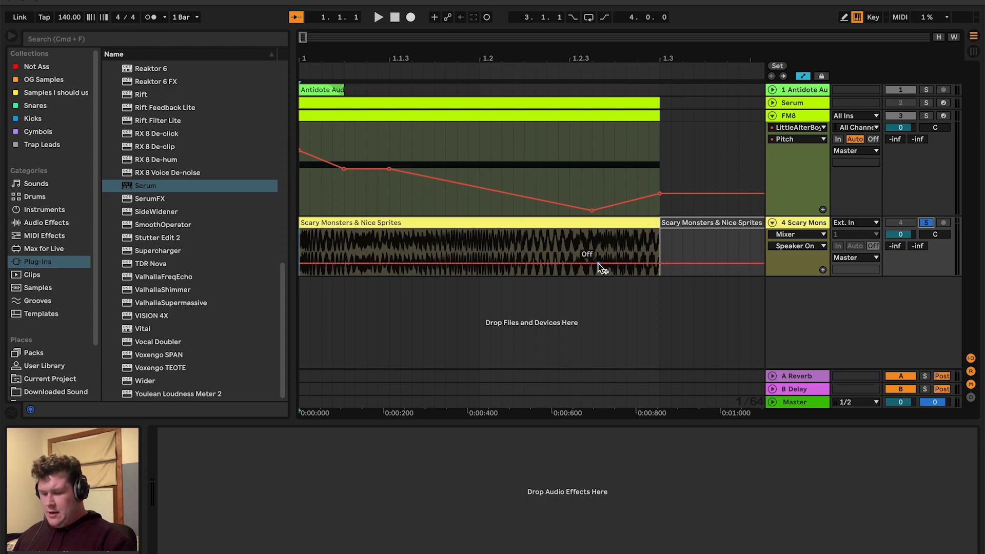
key(space)
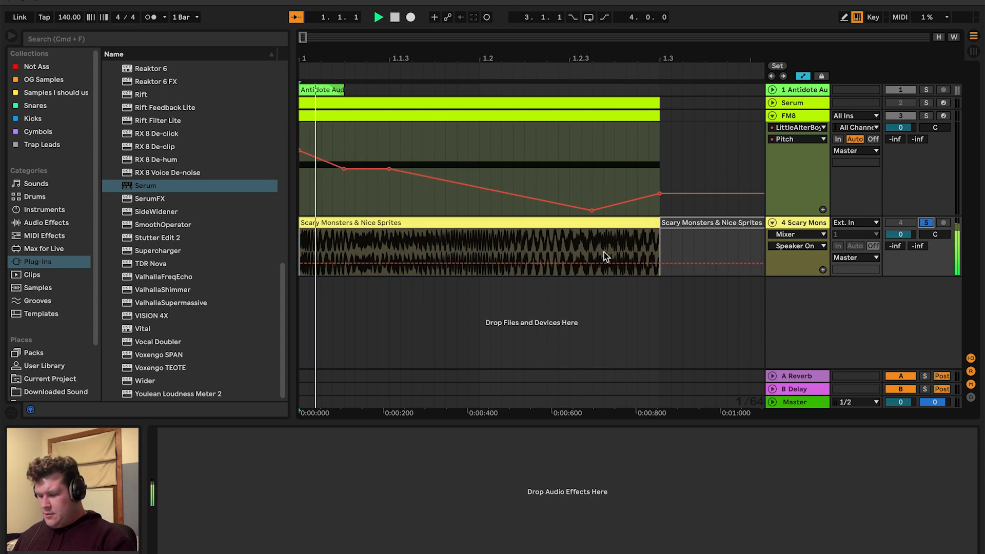
scroll(605, 252, left, 5)
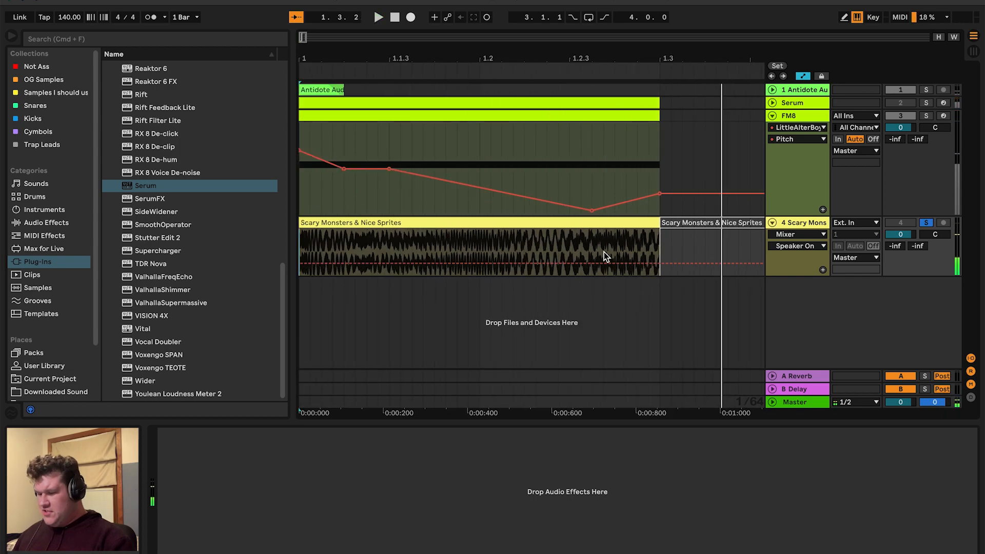
Open the FM8 clip in the MIDI note editor and solo the FM8 track
click(306, 180)
click(579, 115)
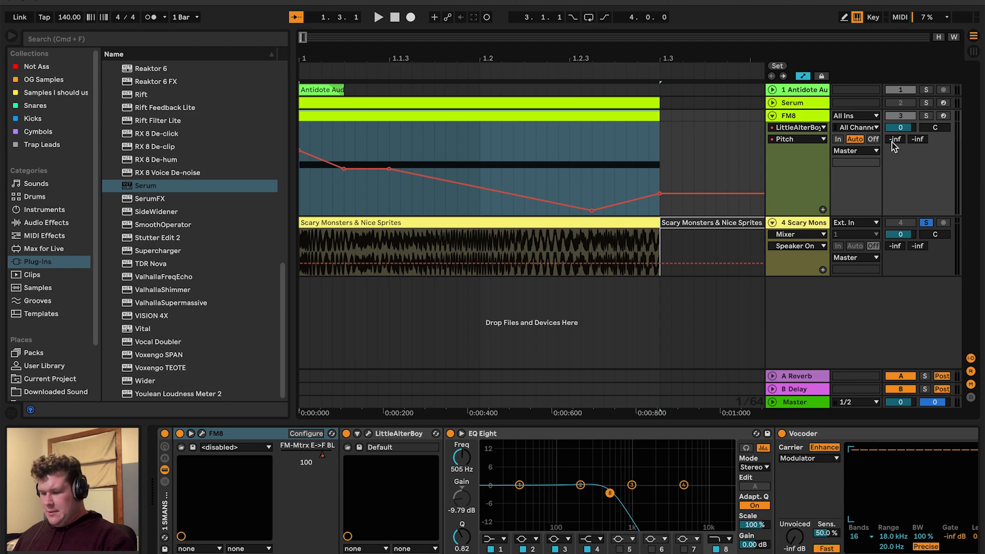
double_click(642, 117)
click(550, 462)
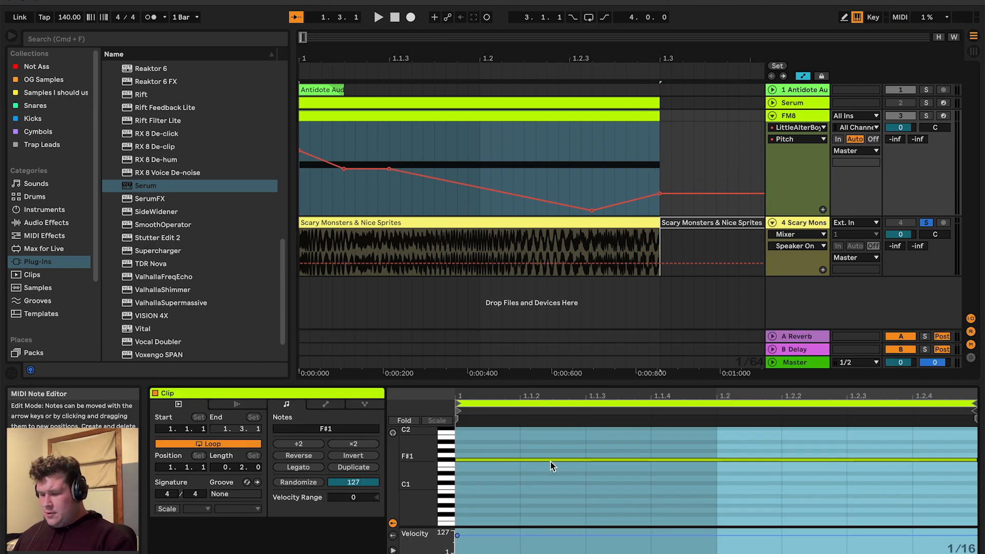
click(926, 116)
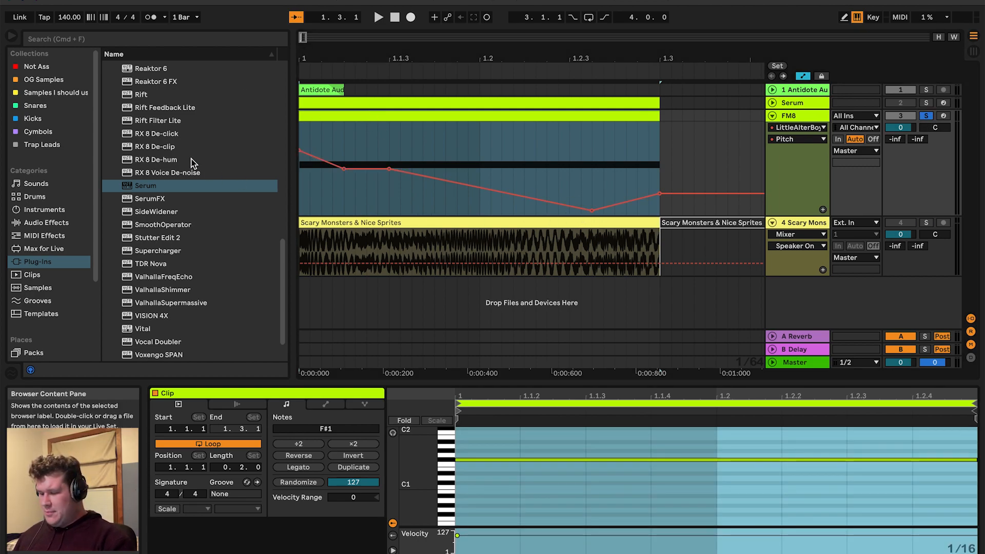
Set playback to the start of the Pitch automation and open the LittleAlterBoy plugin window
click(346, 140)
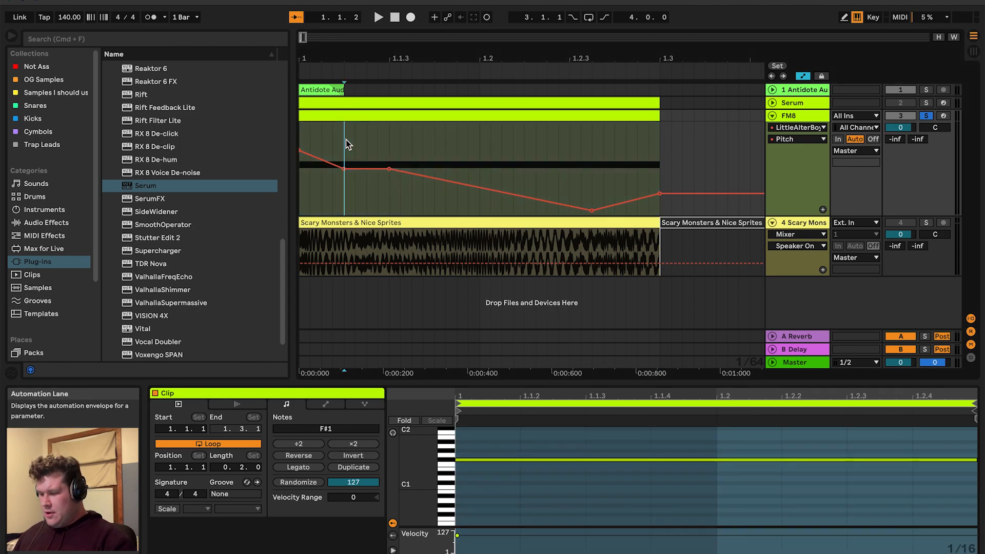
click(303, 137)
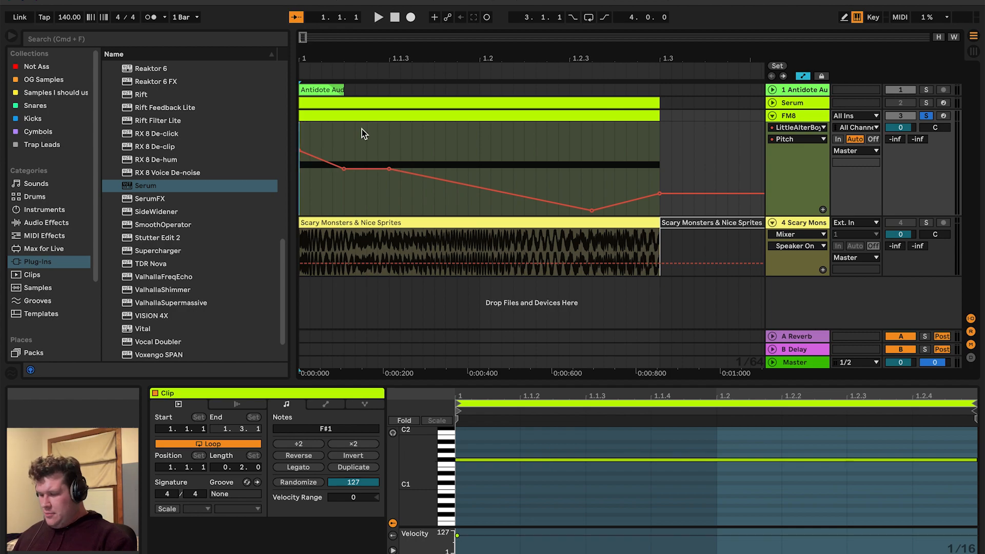
click(365, 114)
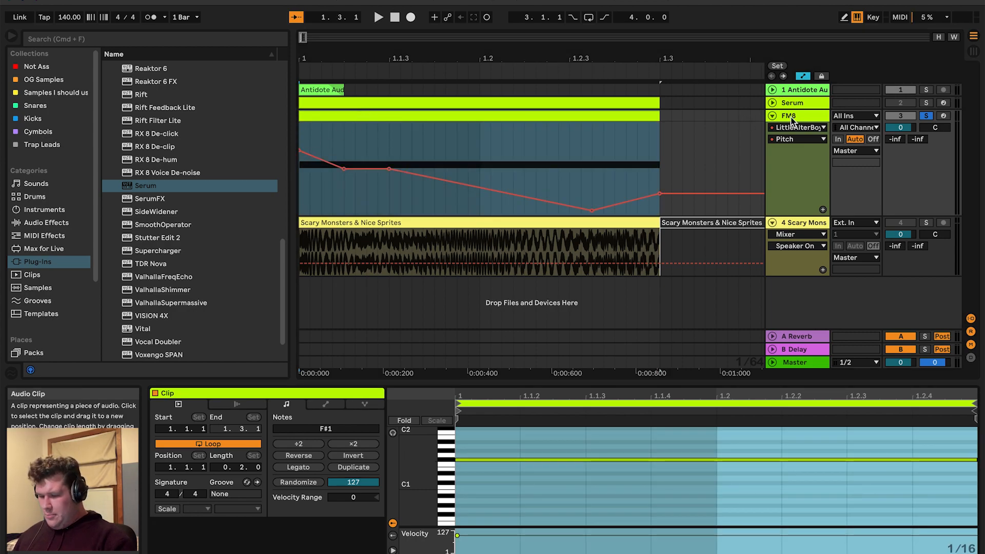
click(840, 117)
click(818, 116)
click(818, 115)
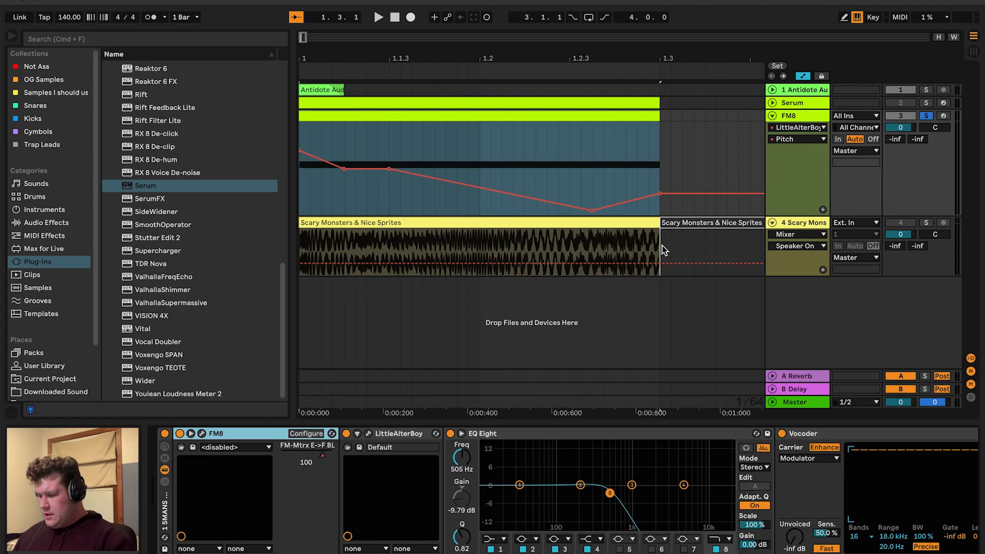
click(369, 434)
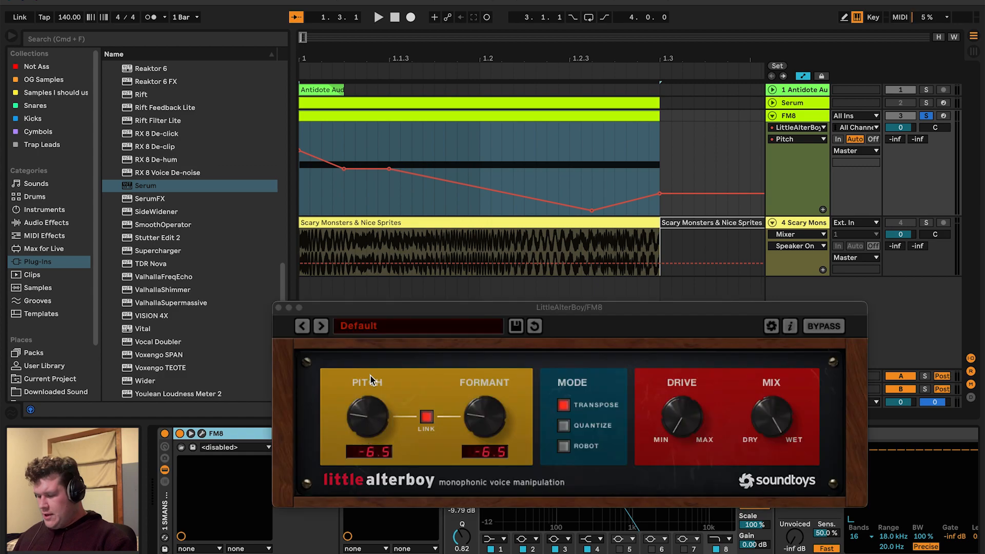
Step through each Pitch automation breakpoint to read LittleAlterBoy's pitch, then close the plugin window
click(299, 195)
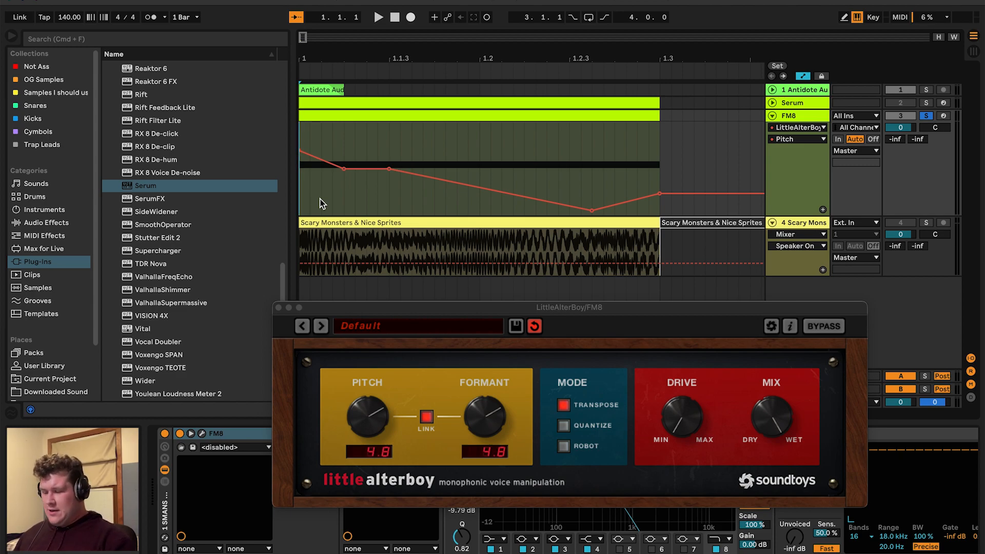
click(339, 196)
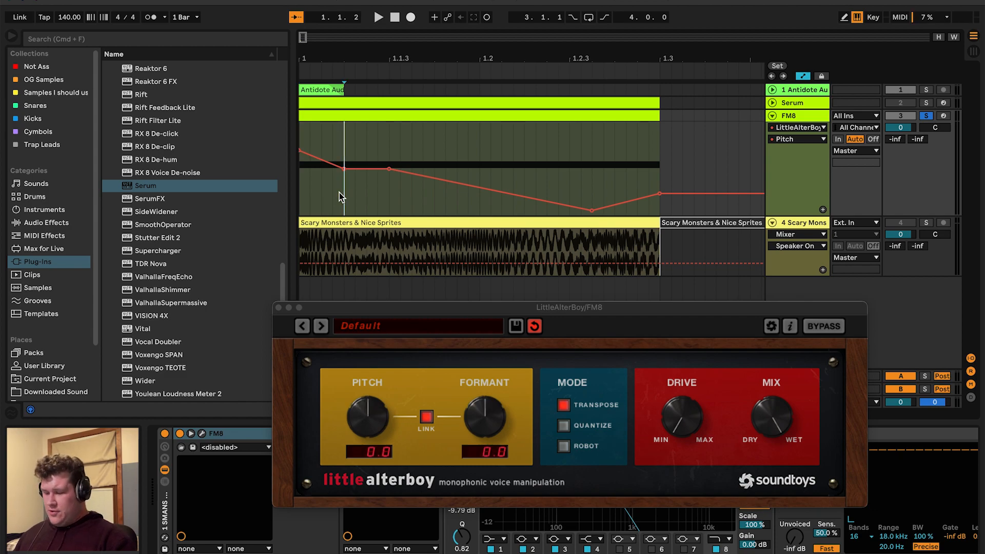
click(389, 190)
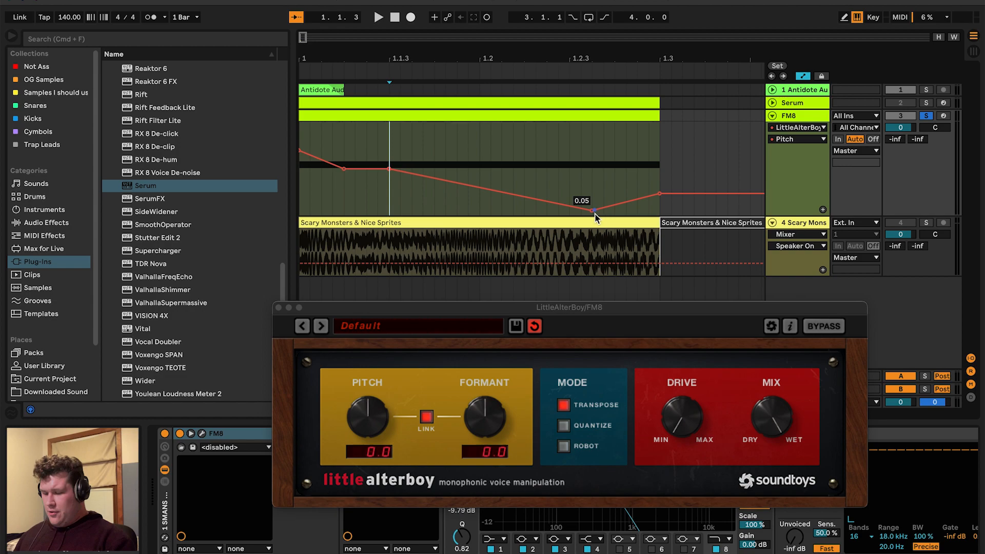
click(593, 165)
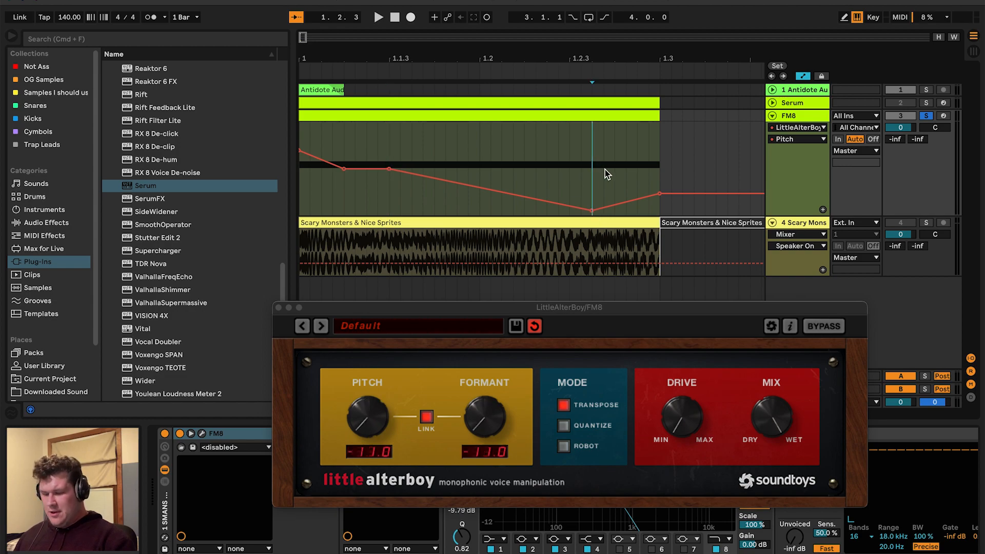
click(659, 187)
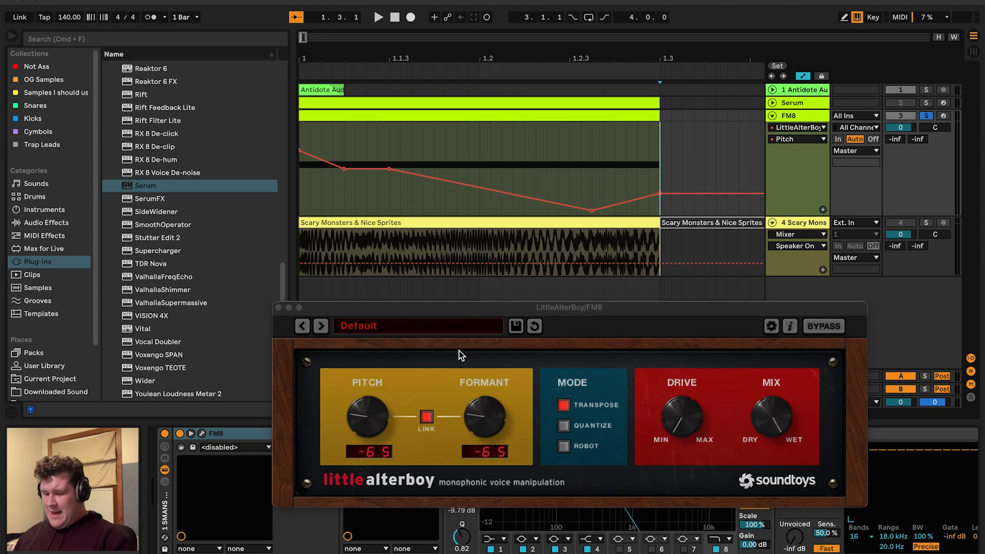
click(279, 308)
Browse the FM8 track's effect chain to the EQ Eight and Vocoder devices
key(Home)
scroll(534, 481, right, 4)
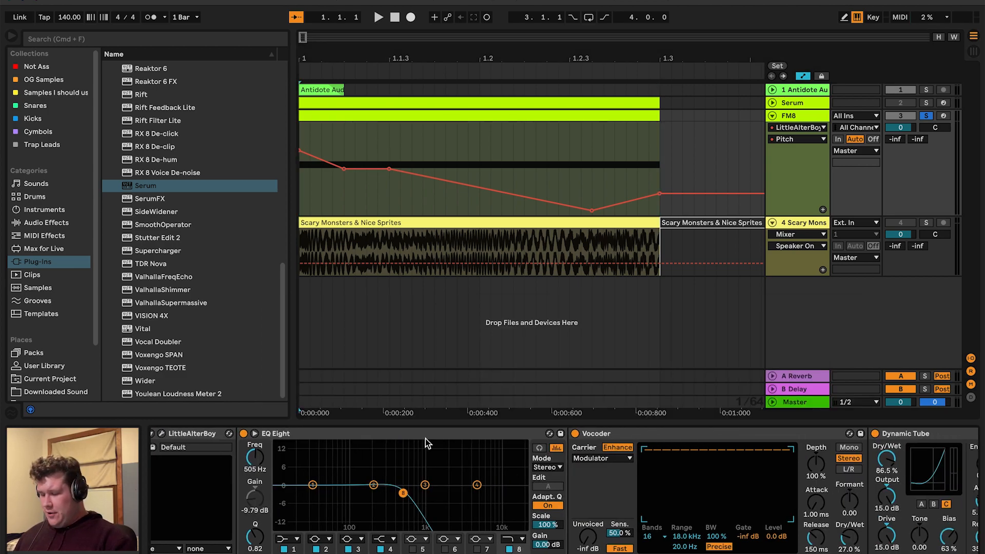
click(322, 433)
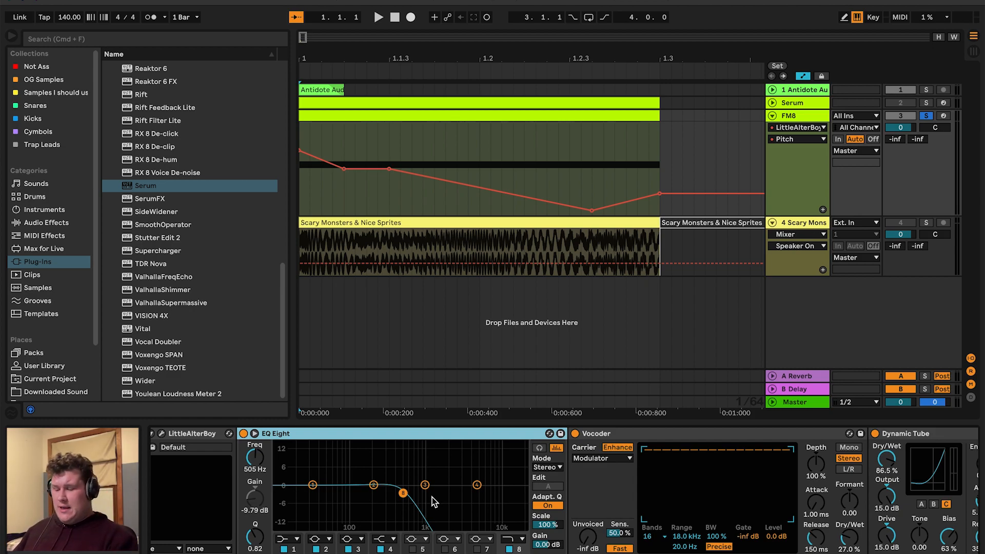
scroll(486, 494, right, 6)
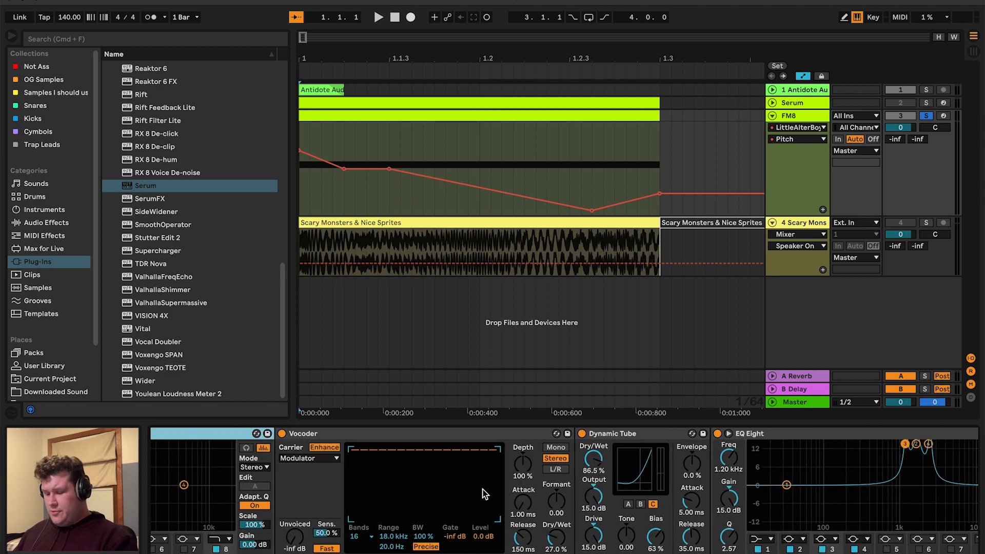
click(352, 437)
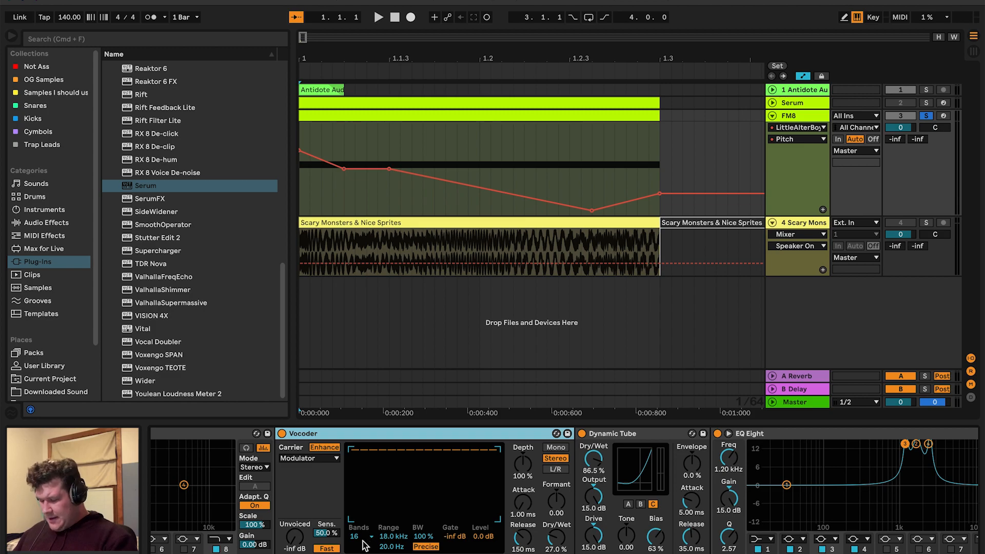
Display the Vocoder's Upper and Lower Filter Band automation lanes on the FM8 track
click(388, 538)
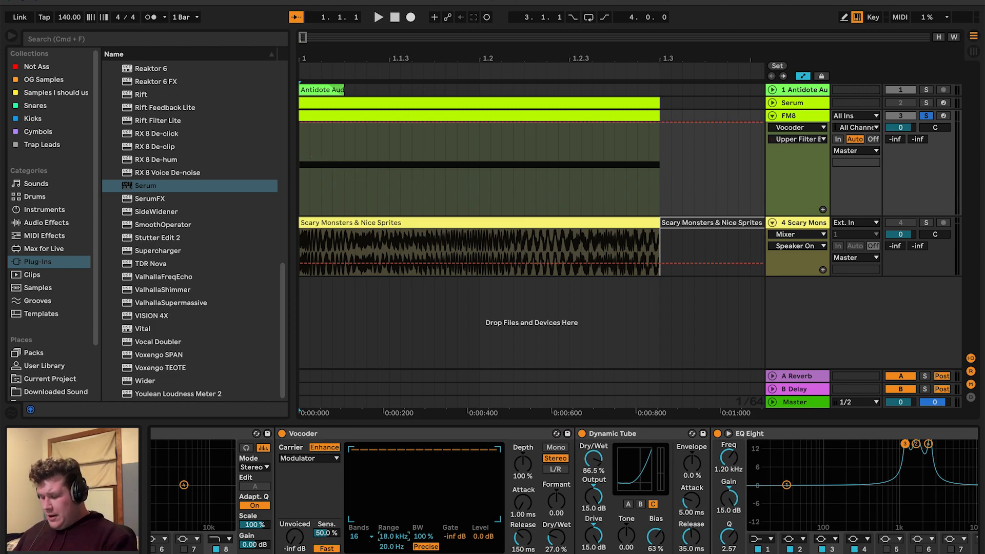
click(390, 547)
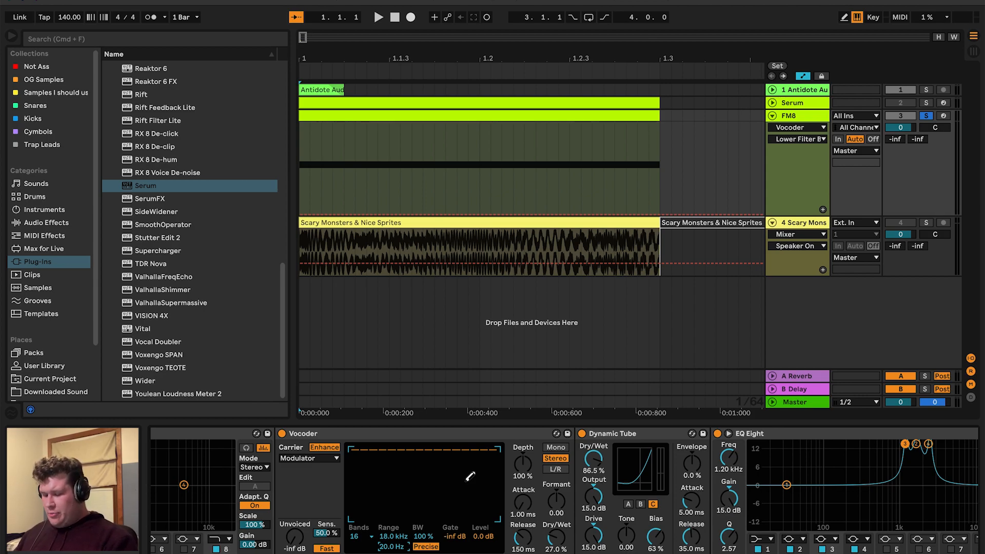
click(802, 116)
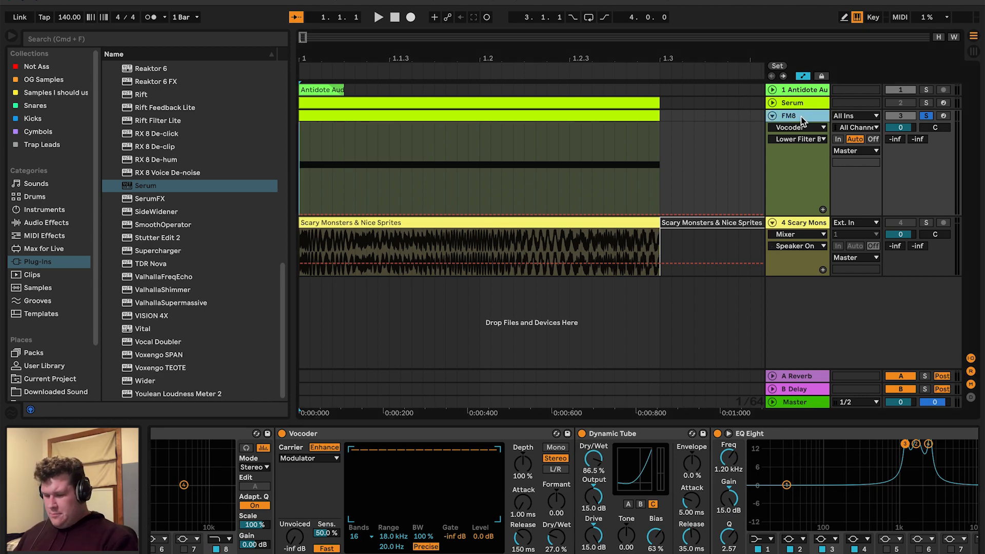
Scroll along the device chain through Dynamic Tube, EQ Eight and Compressor and back to the Vocoder
click(595, 435)
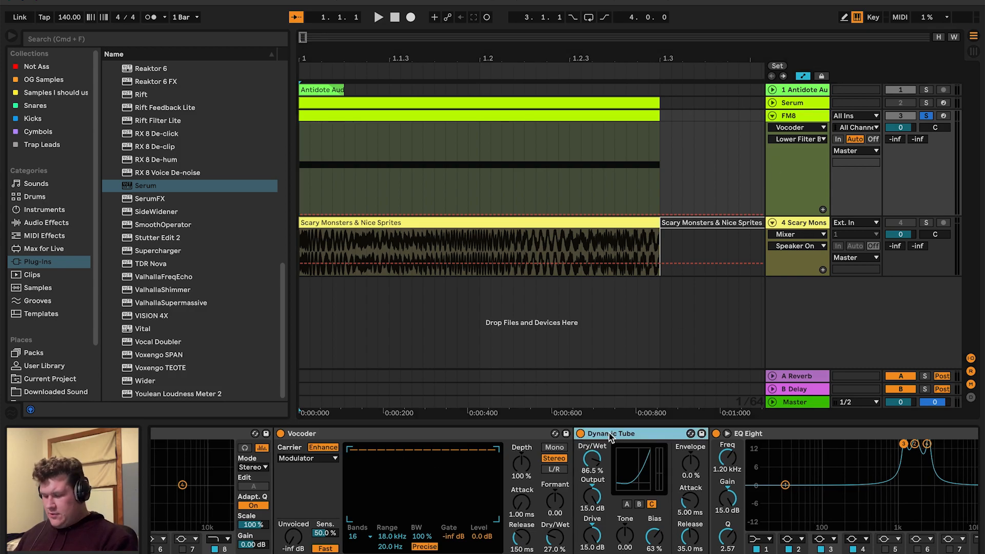
scroll(609, 434, right, 8)
scroll(610, 434, right, 6)
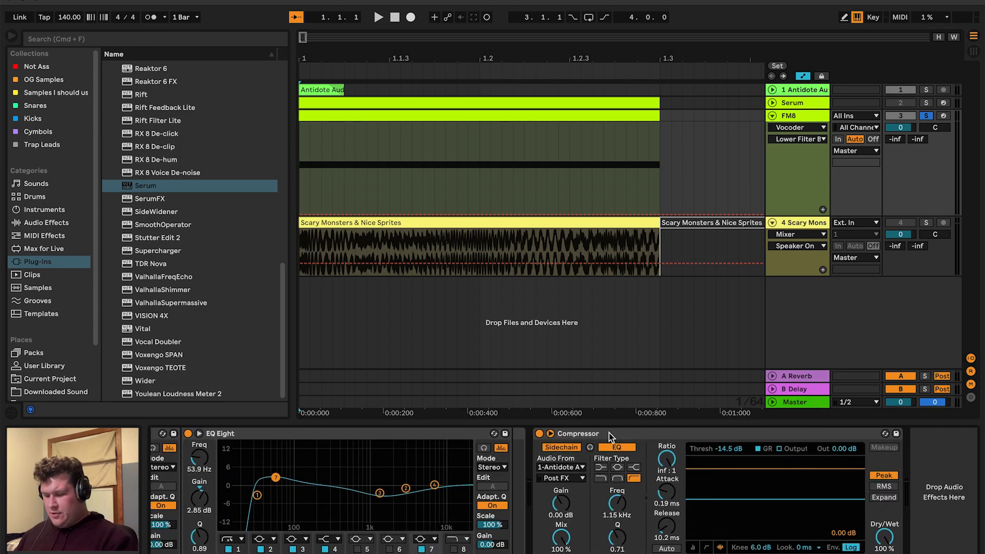
scroll(415, 434, left, 4)
scroll(414, 435, left, 5)
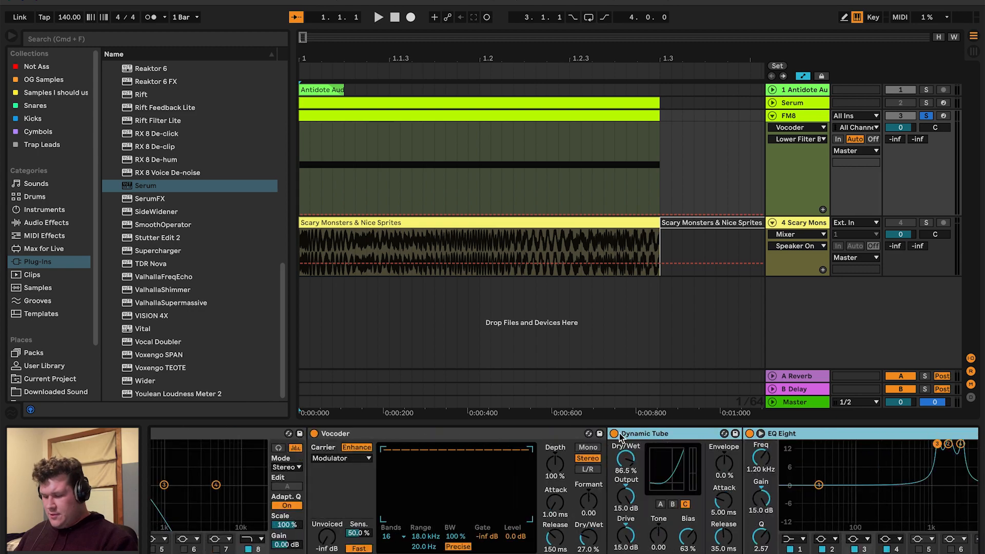
scroll(570, 434, left, 2)
click(518, 434)
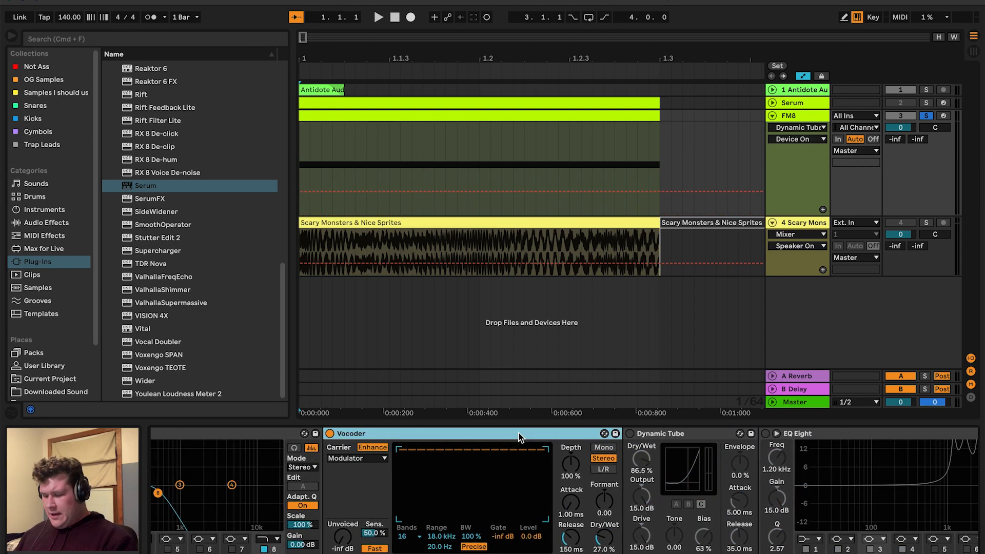
Play the arrangement and switch the Dynamic Tube device on
key(space)
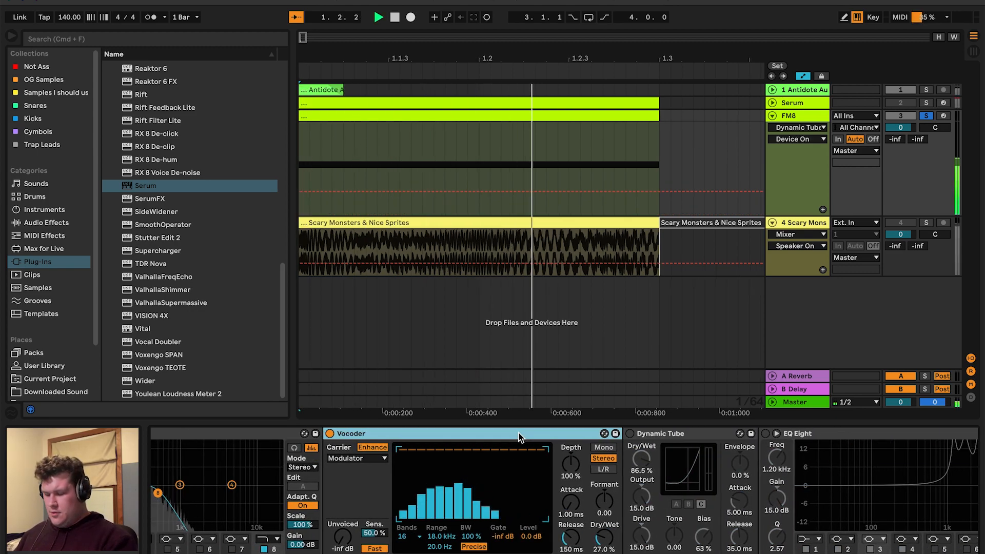
scroll(519, 437, right, 4)
click(520, 435)
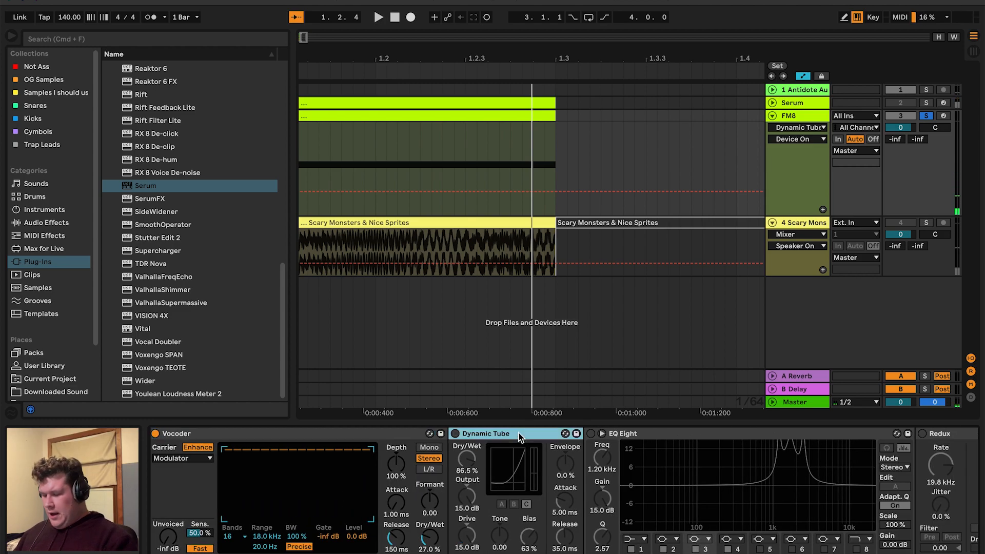
click(455, 433)
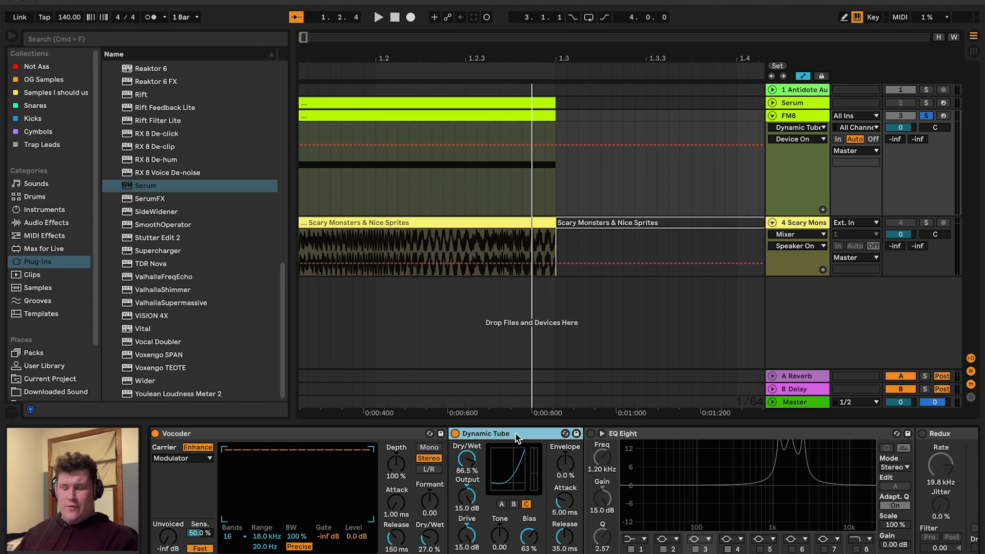
Expand the EQ Eight display to inspect its three boosted peak bands, then collapse it
scroll(515, 433, right, 5)
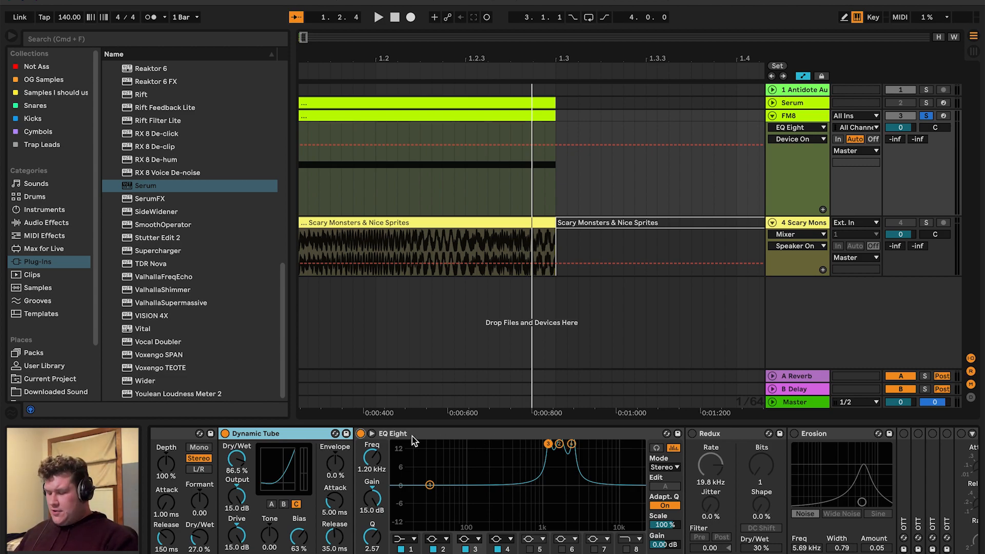
click(372, 434)
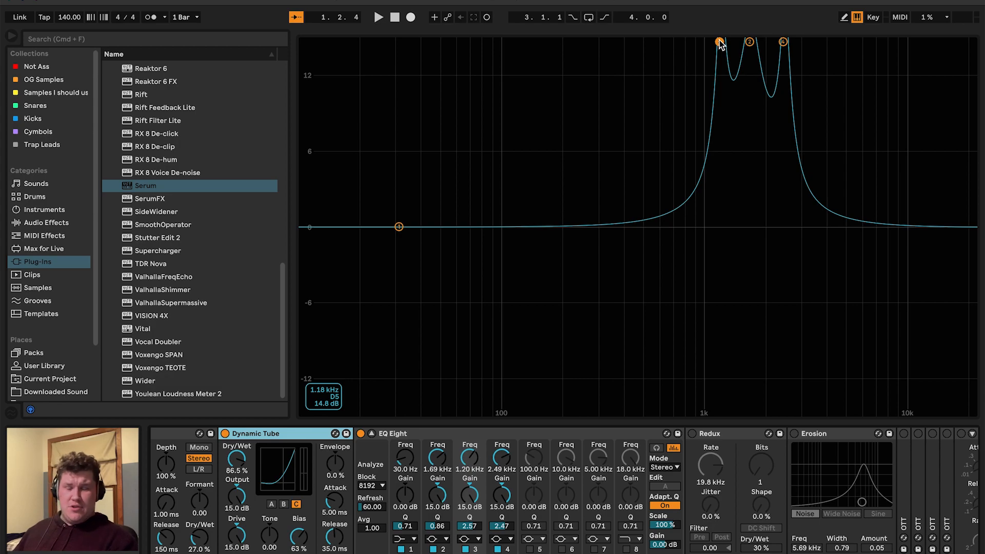
drag(721, 44, 721, 45)
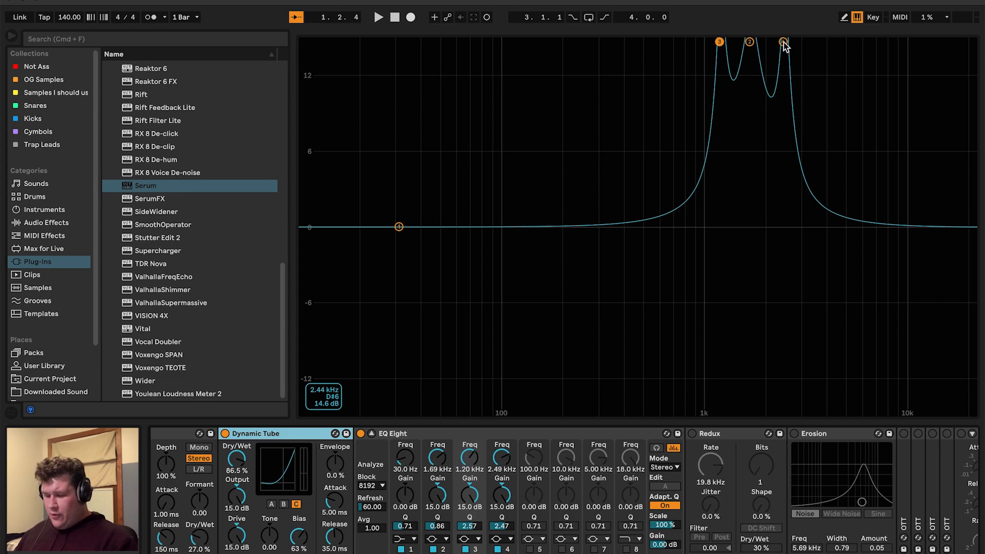
click(371, 434)
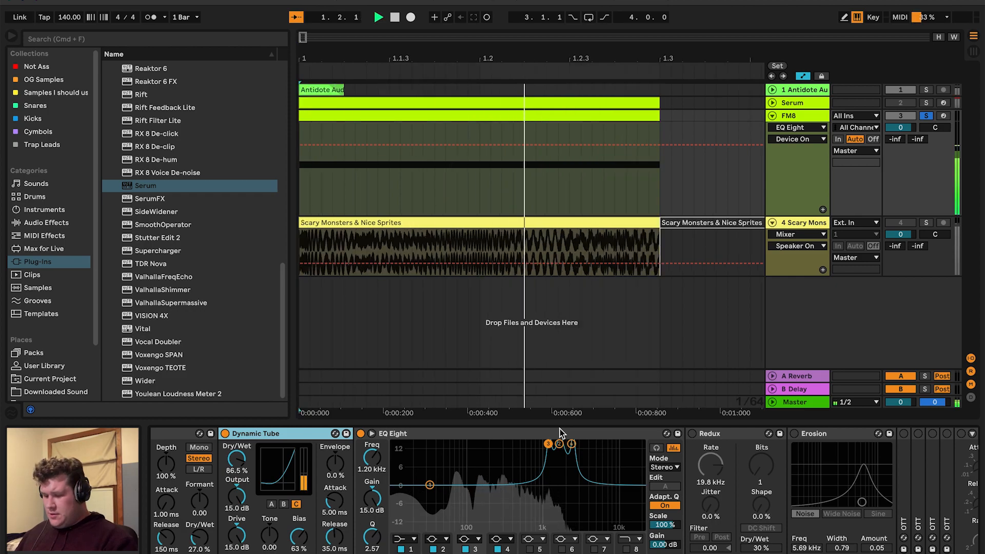
Stop playback and switch the Redux device on in the FM8 chain
key(space)
click(693, 435)
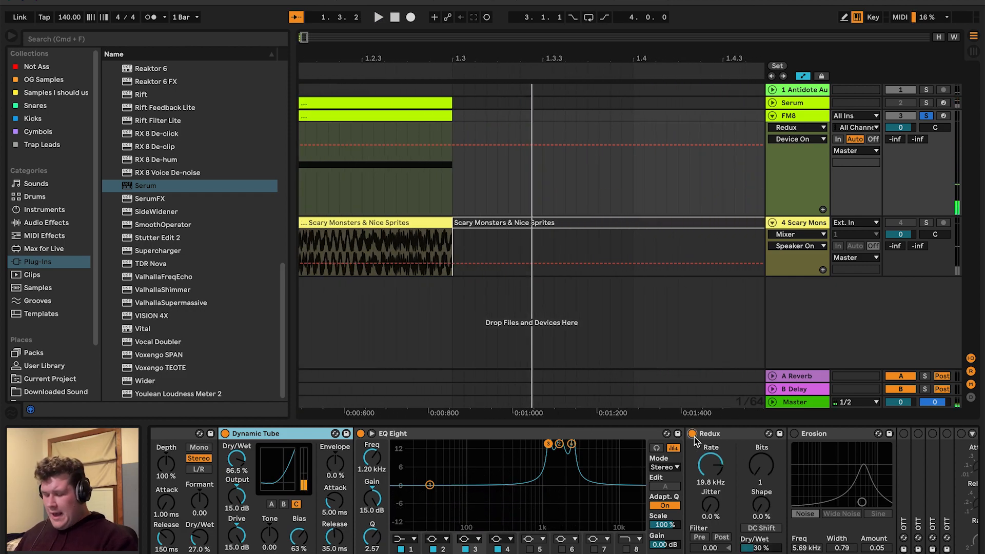
scroll(750, 456, right, 5)
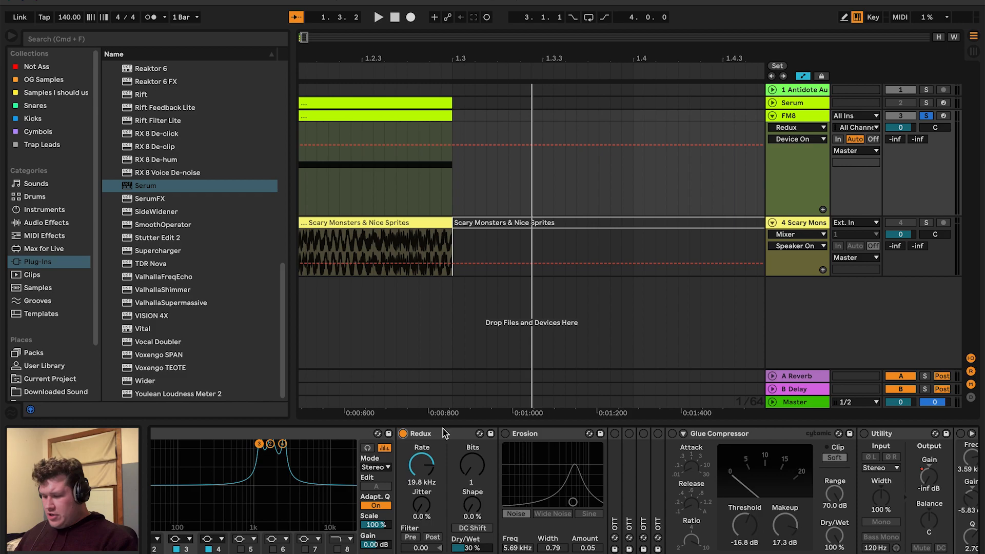
scroll(439, 97, left, 5)
click(304, 184)
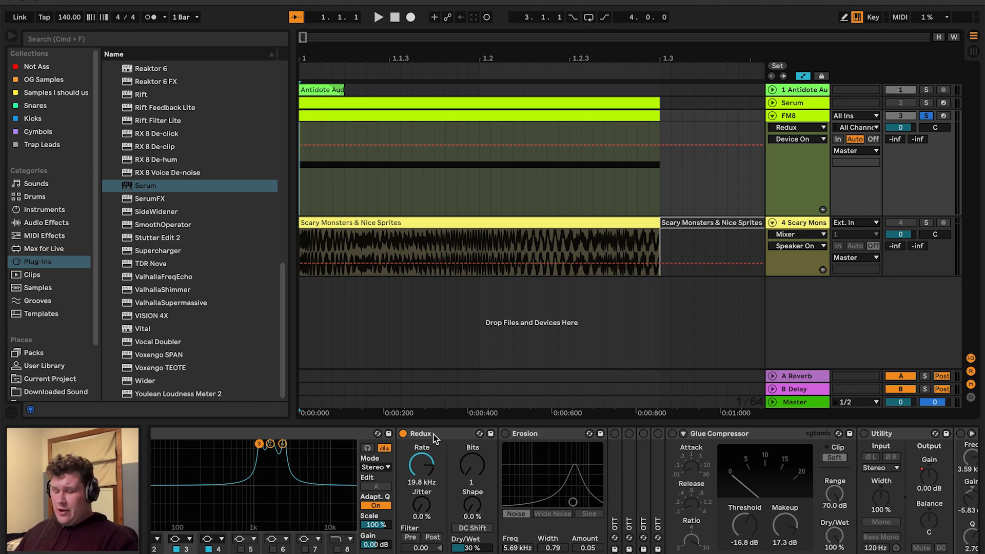
Switch the Erosion device on and play the arrangement
scroll(433, 437, right, 3)
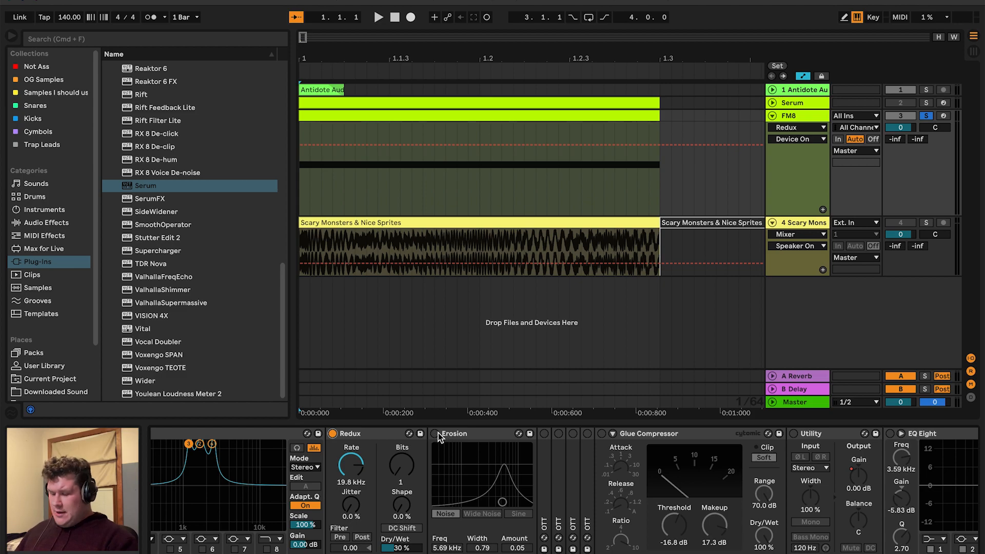
click(435, 433)
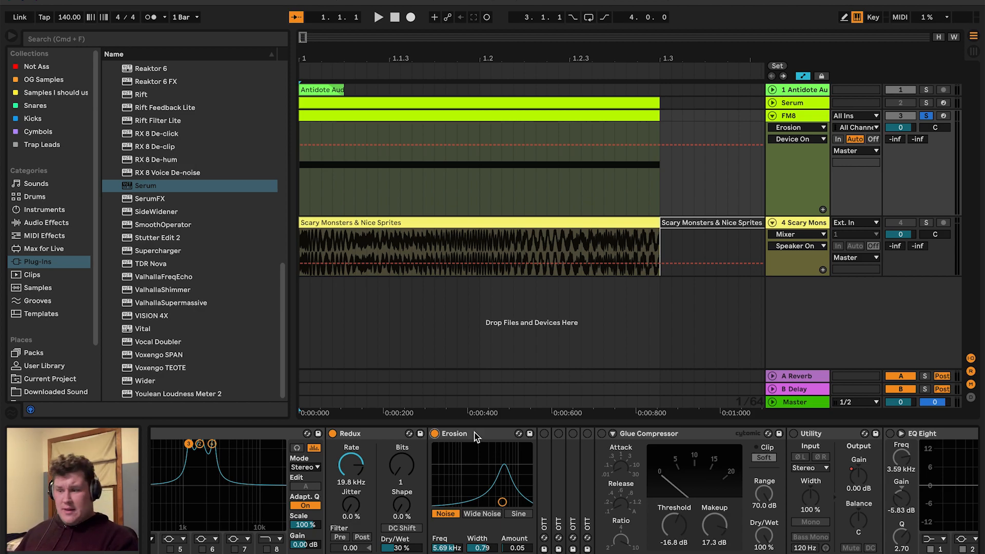
key(space)
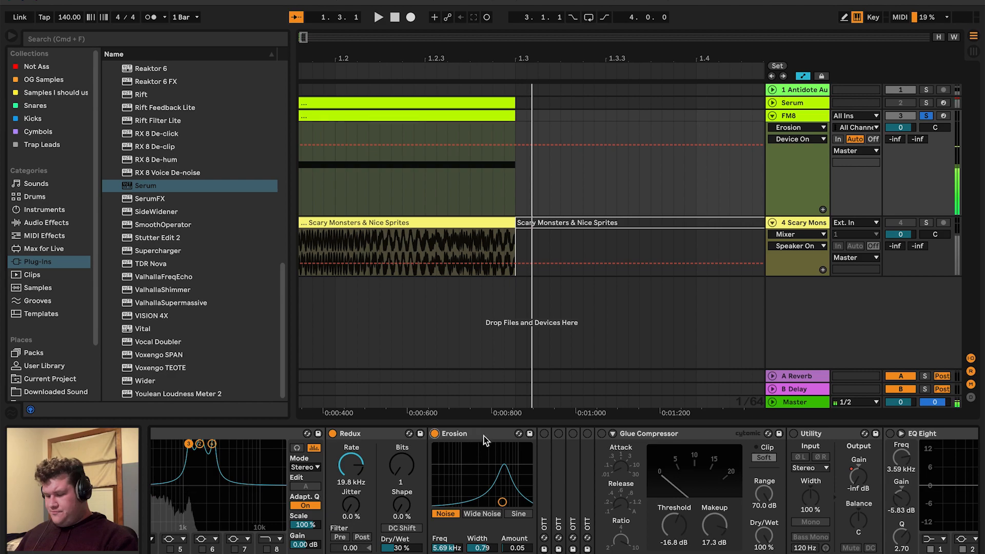
Expand the collapsed OTT devices further along the chain
scroll(558, 465, right, 3)
scroll(558, 466, right, 1)
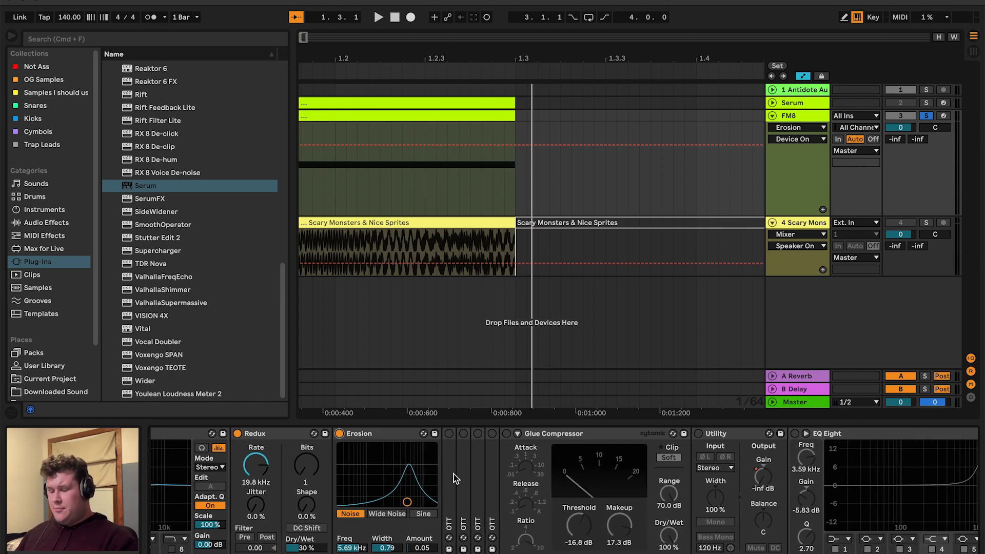
double_click(454, 474)
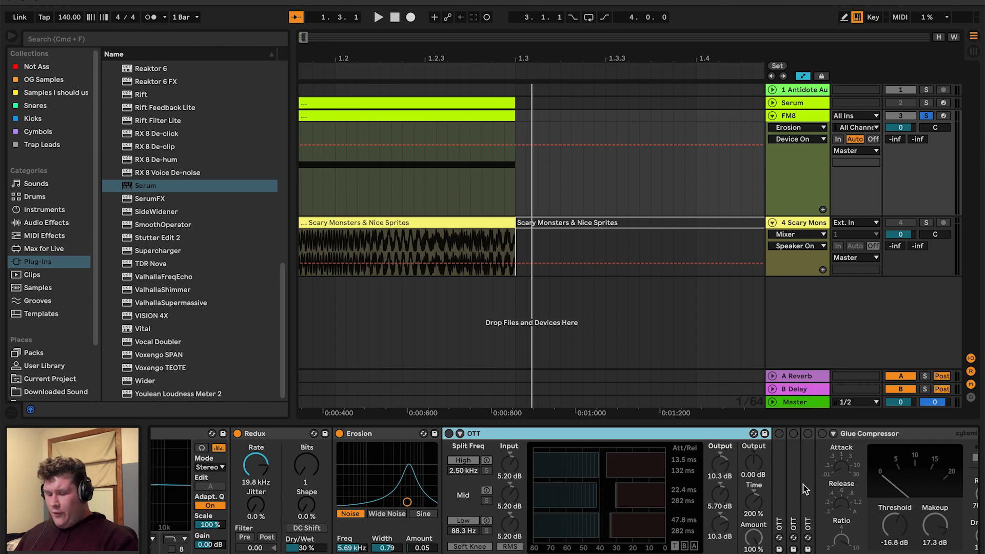
double_click(777, 490)
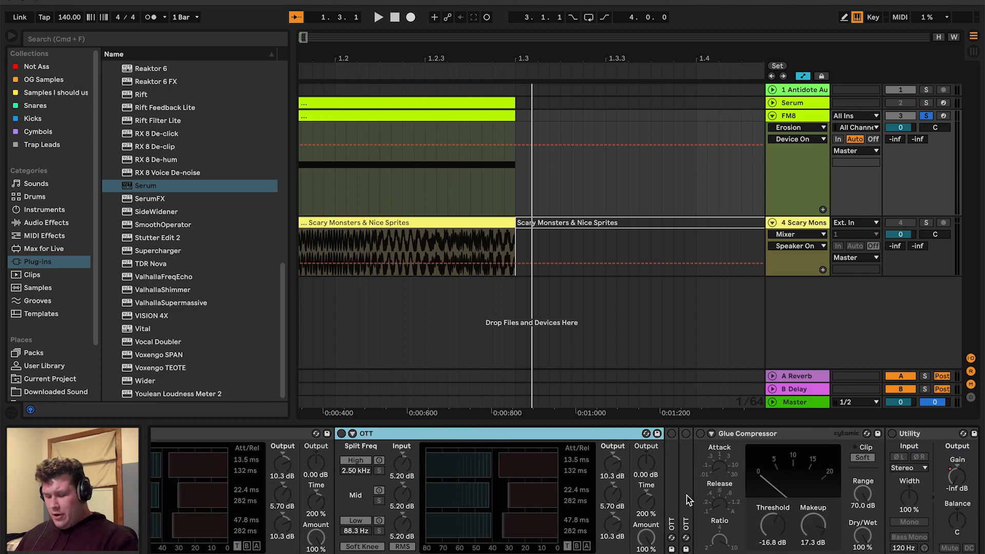
double_click(672, 490)
double_click(651, 486)
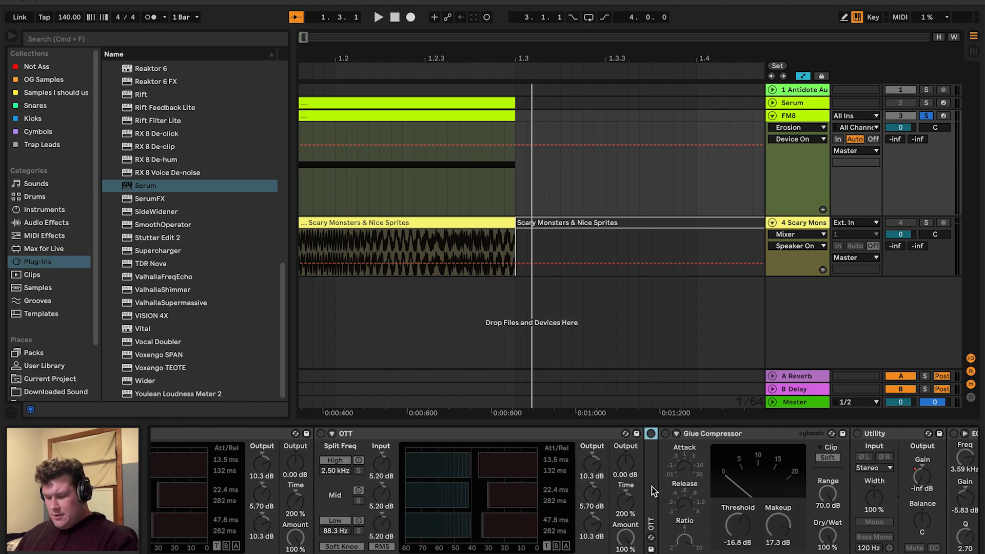
Switch the OTT devices on one after another
scroll(652, 487, left, 10)
click(457, 433)
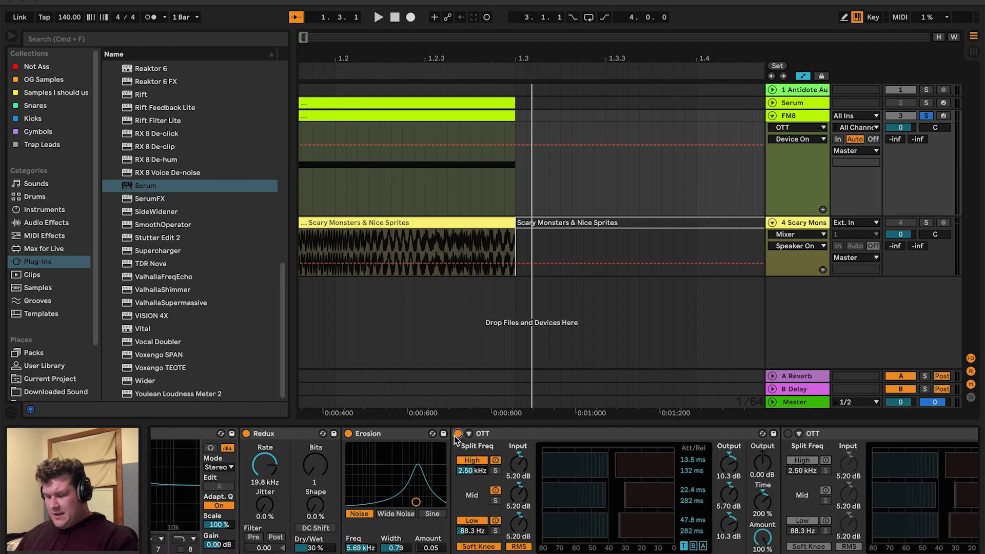
scroll(455, 436, right, 5)
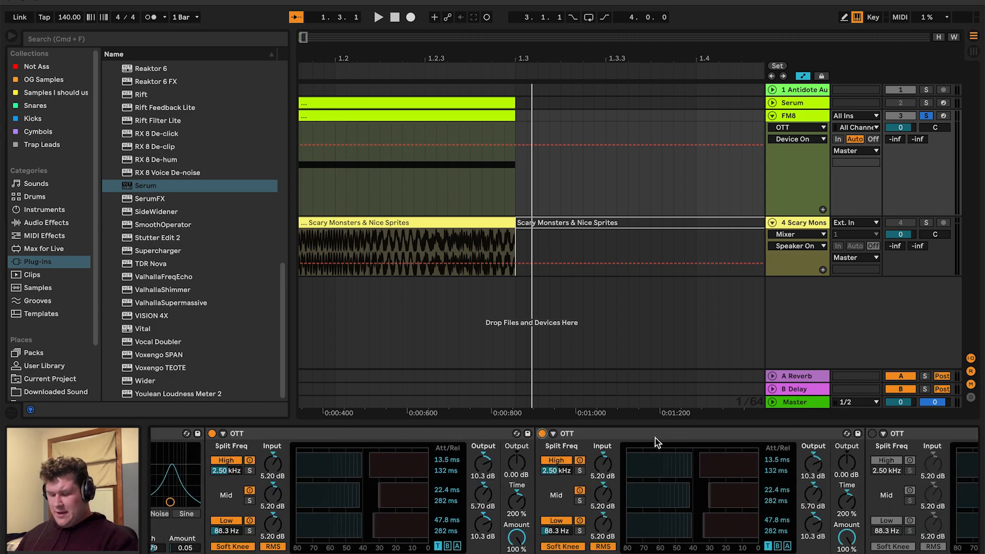
scroll(655, 438, left, 3)
click(619, 435)
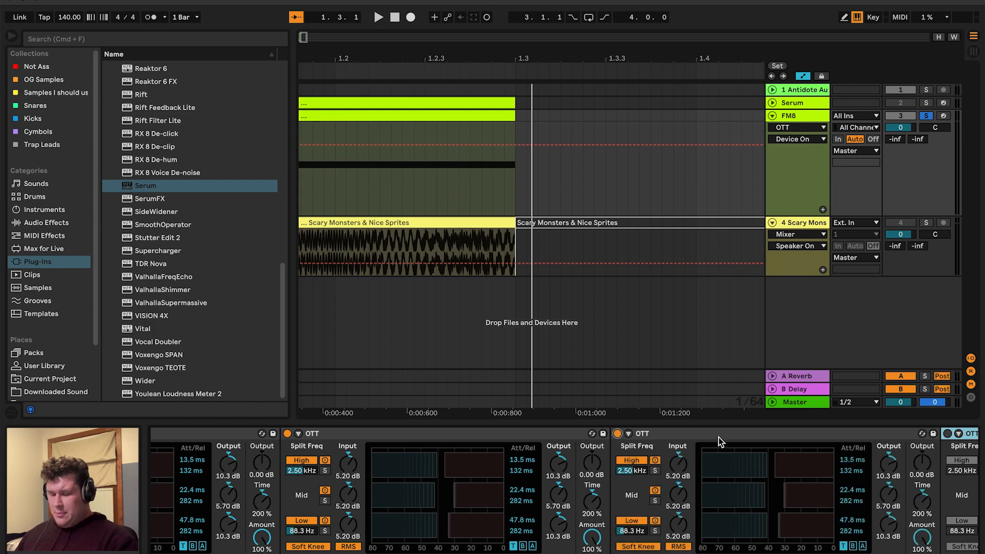
scroll(719, 440, right, 10)
click(671, 436)
click(673, 435)
scroll(460, 470, left, 3)
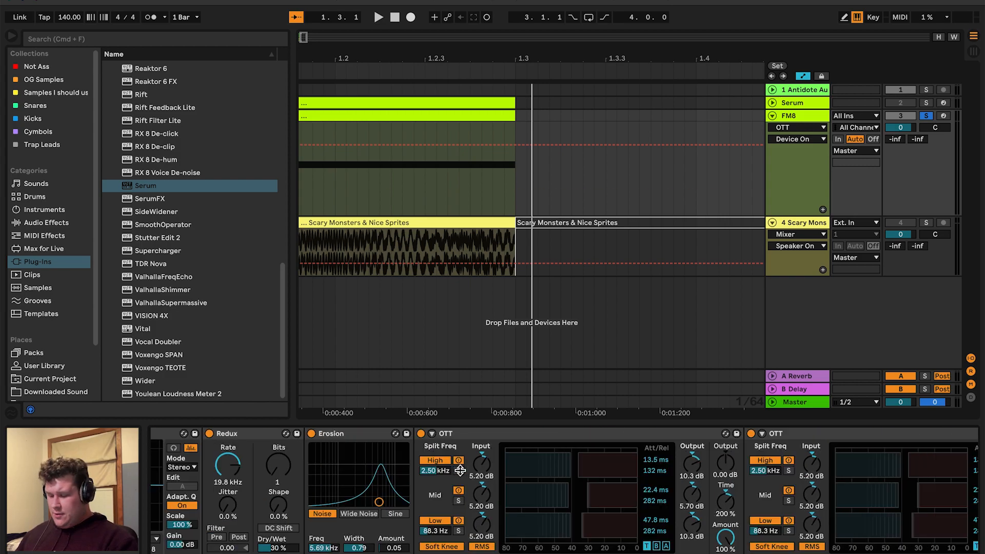
Play the arrangement from the start and switch the Glue Compressor on
key(Home)
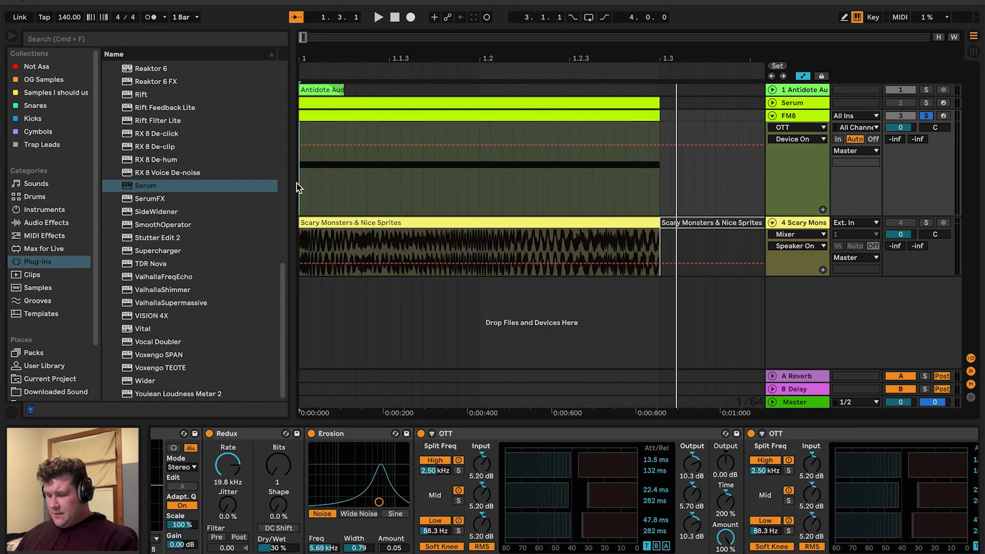
key(space)
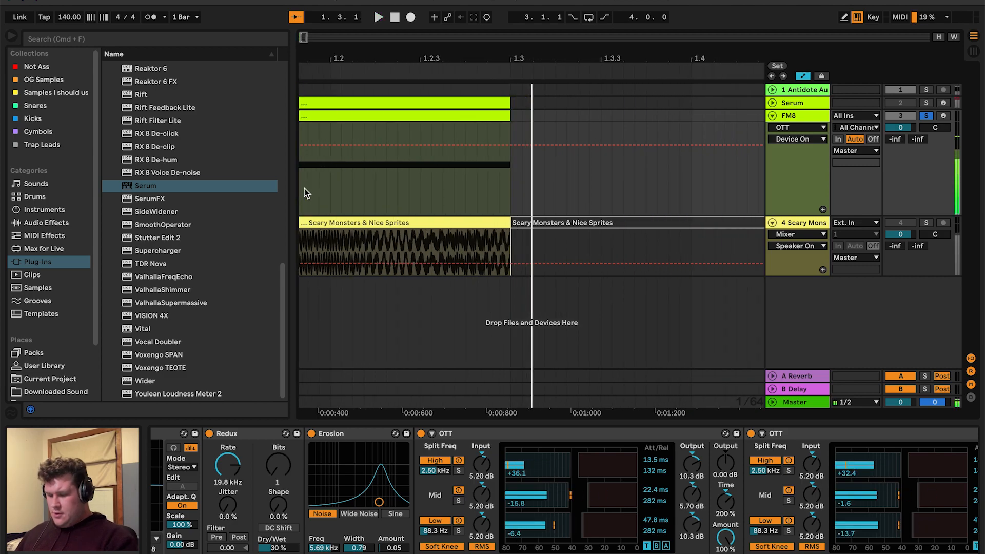
scroll(577, 451, right, 5)
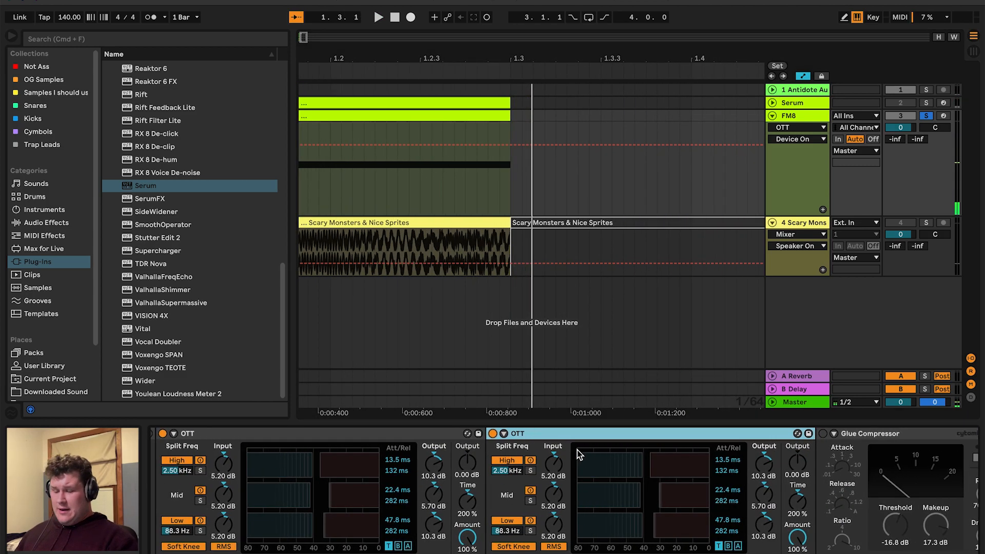
scroll(662, 452, right, 5)
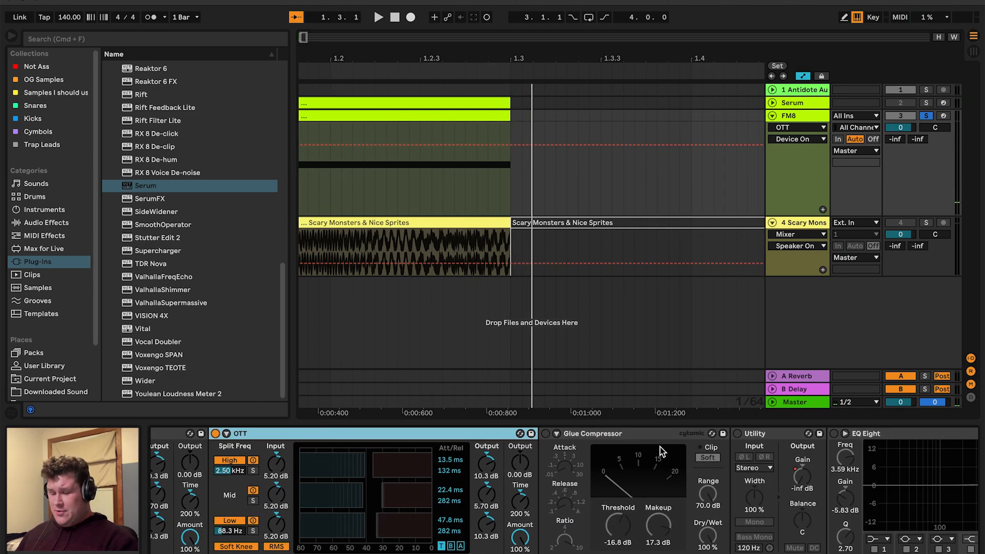
click(566, 434)
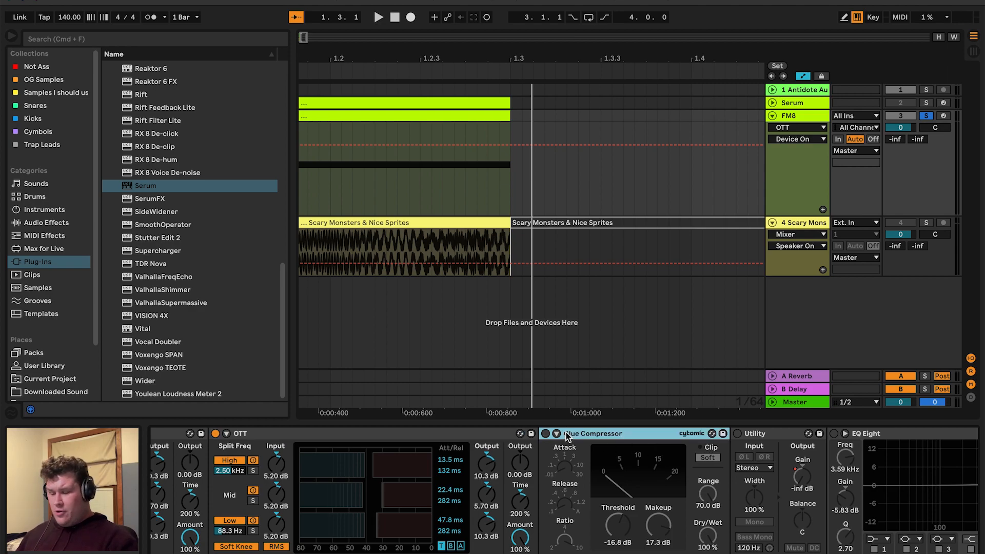
scroll(566, 432, right, 2)
scroll(582, 416, left, 5)
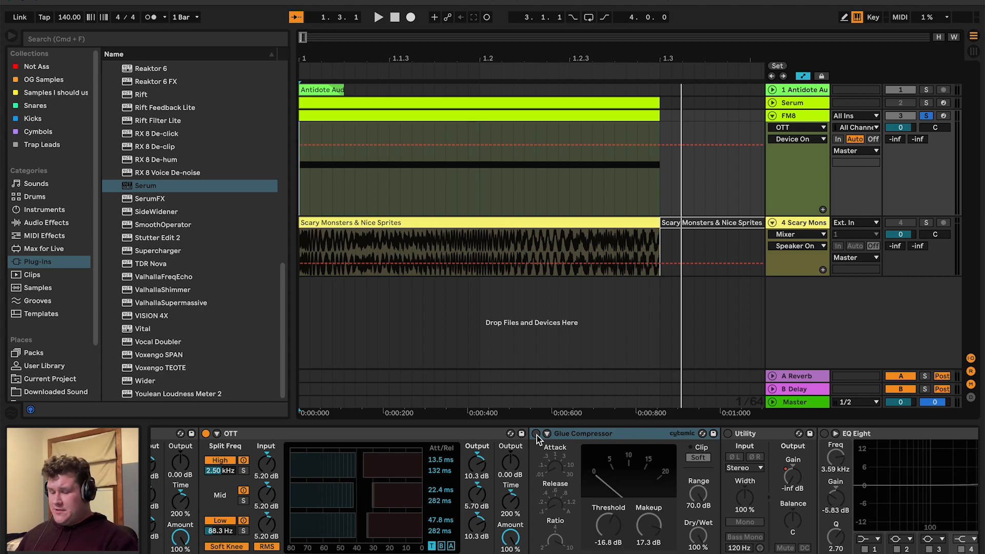
click(537, 435)
key(space)
key(space)
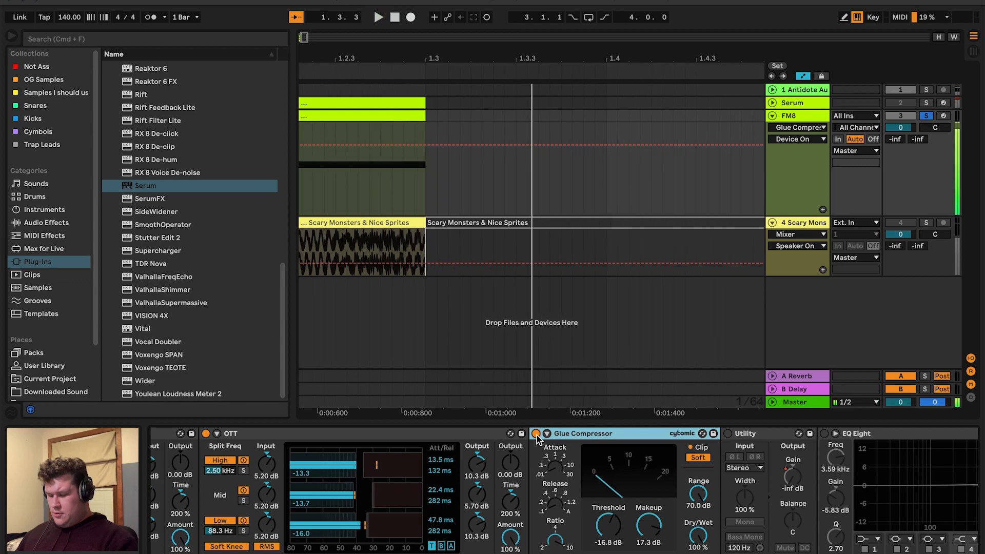
click(447, 149)
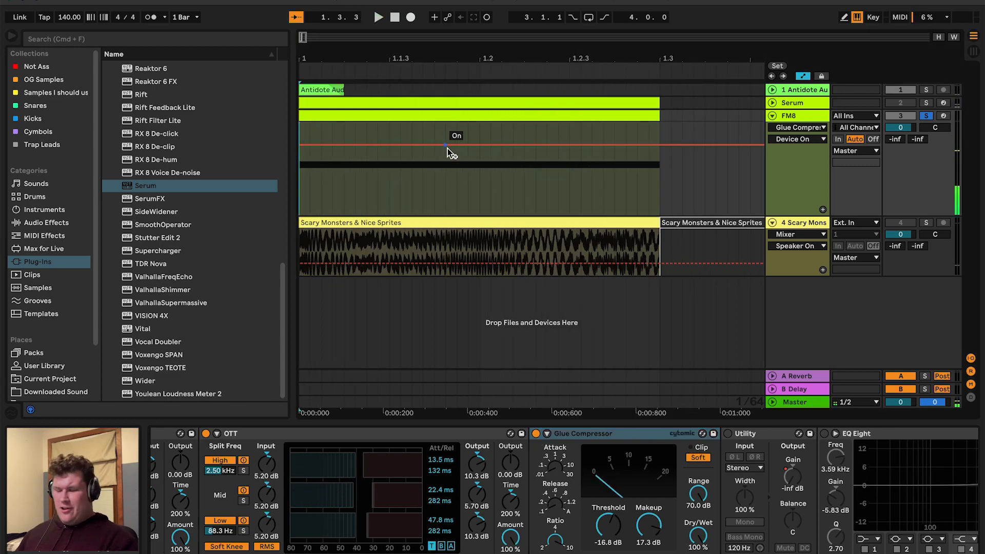
Switch the Utility device on and show its Gain automation lane, playing the result
scroll(726, 515, right, 5)
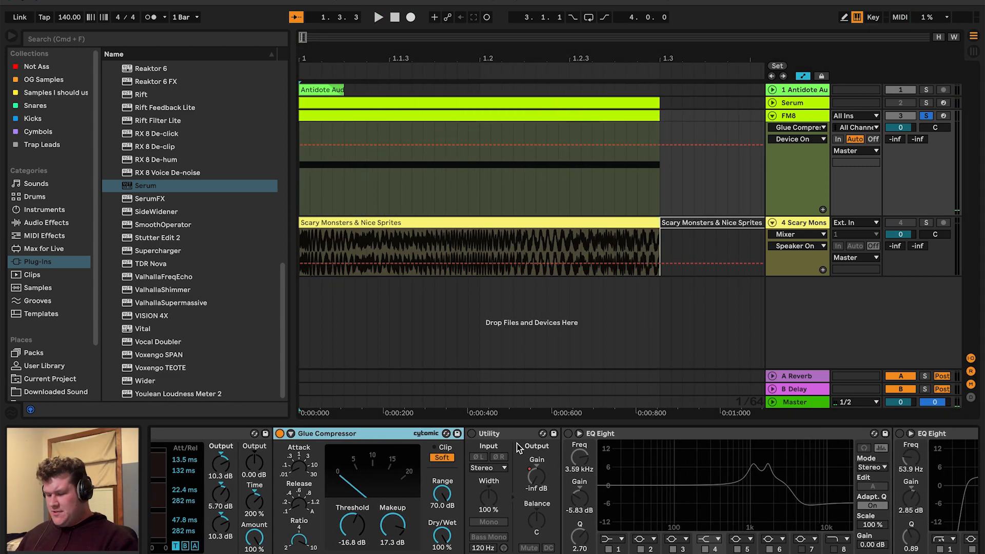
click(472, 433)
click(529, 488)
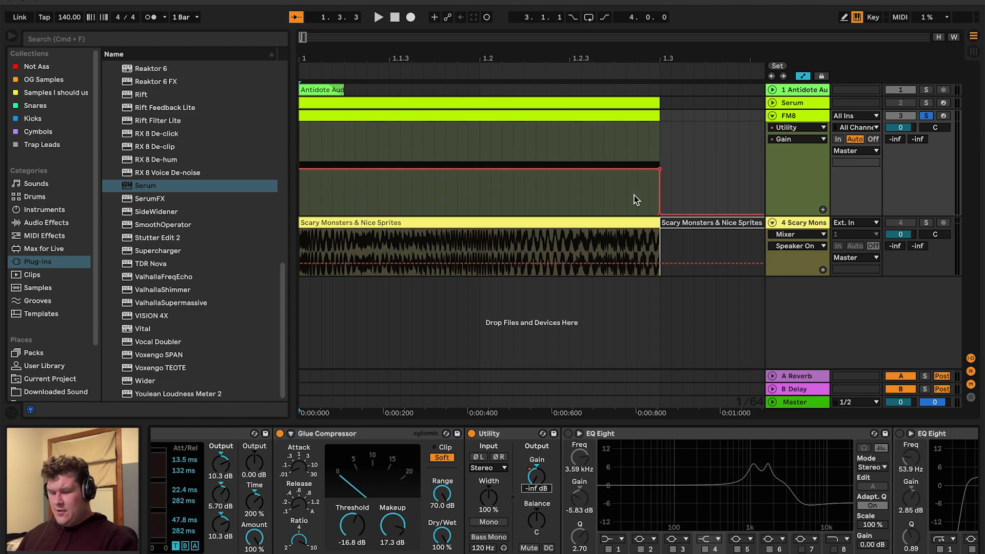
key(space)
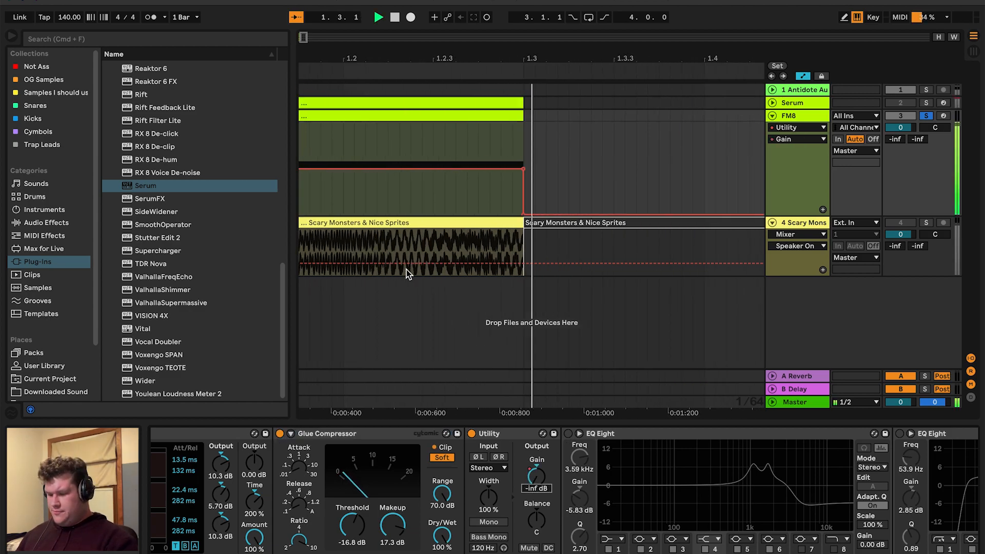
key(space)
Switch the first of the two final EQ Eight devices on and play the arrangement
scroll(591, 477, right, 5)
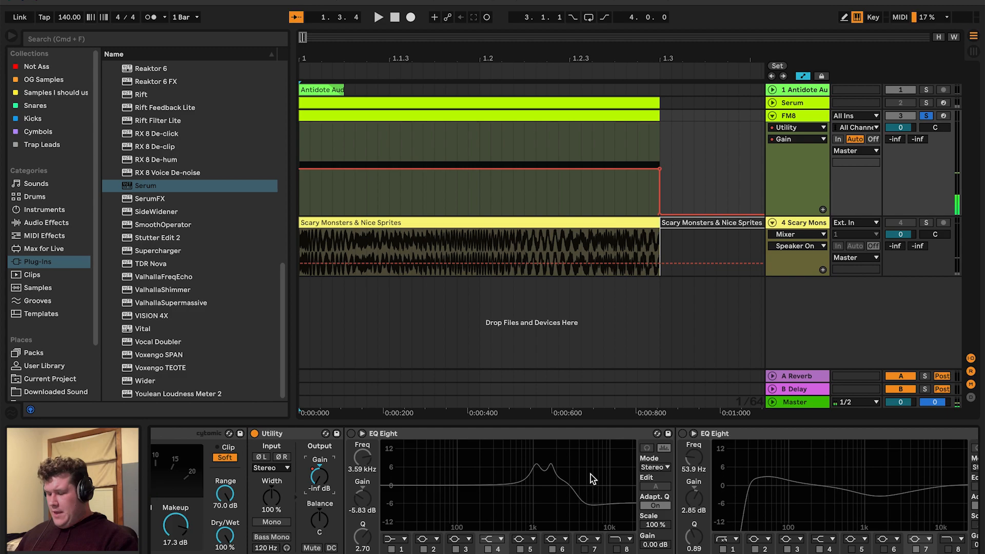
scroll(433, 454, right, 10)
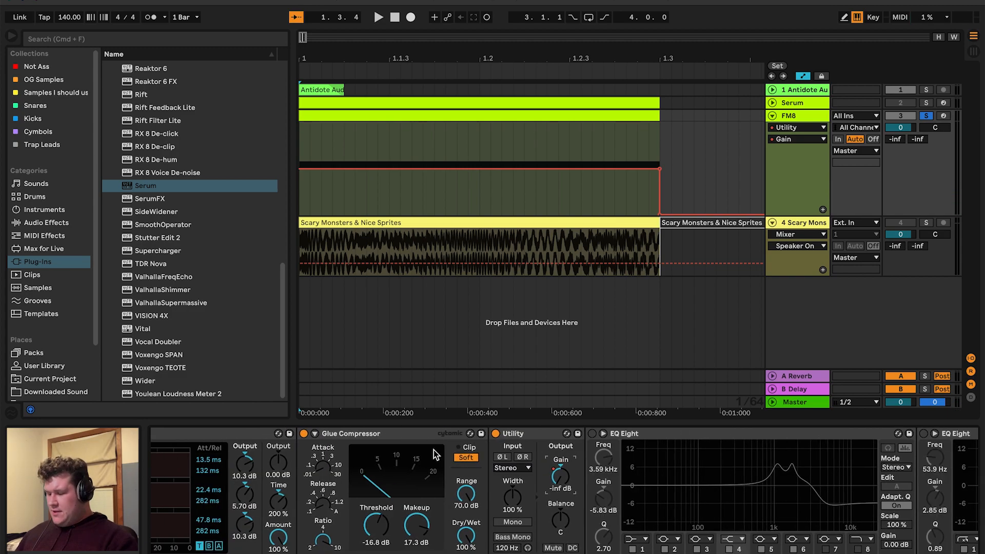
scroll(434, 454, left, 10)
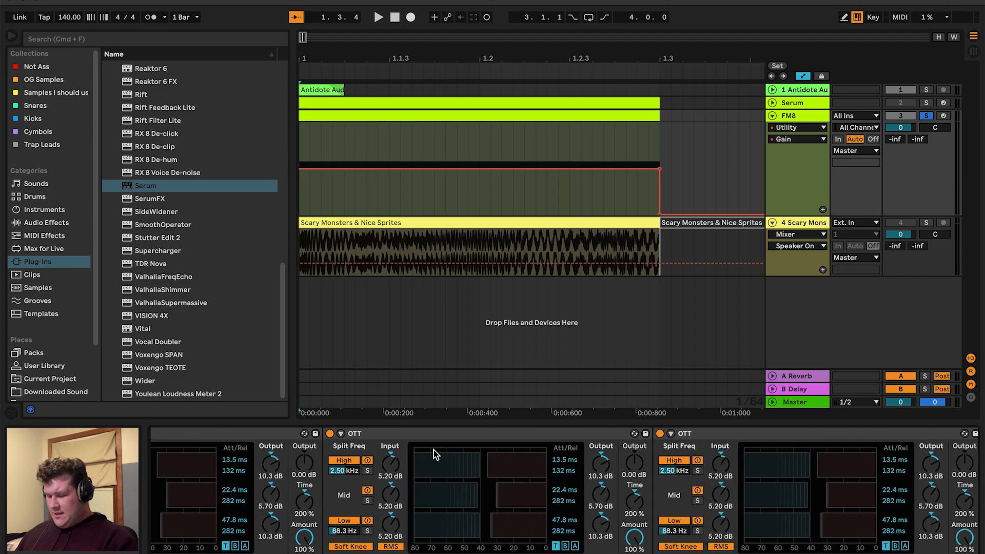
click(328, 434)
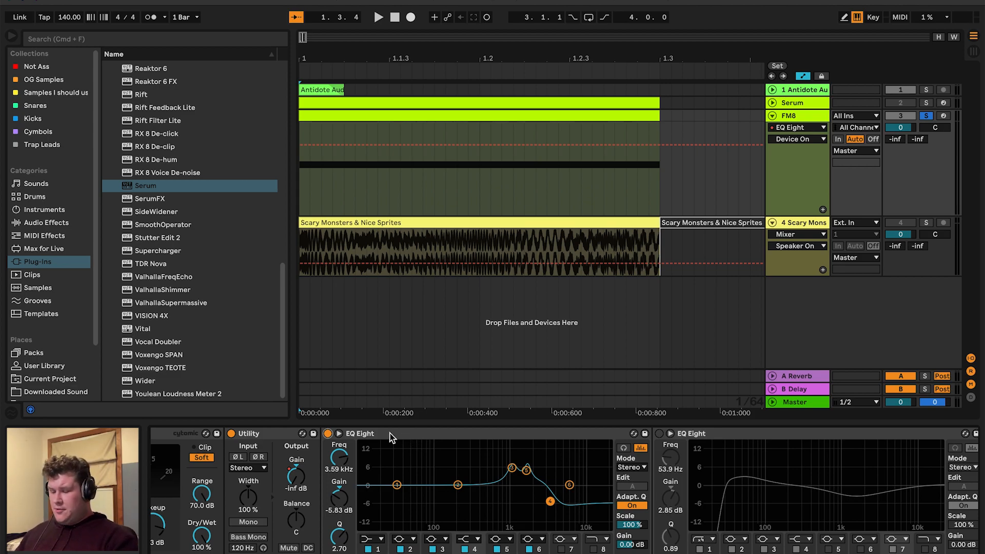
key(space)
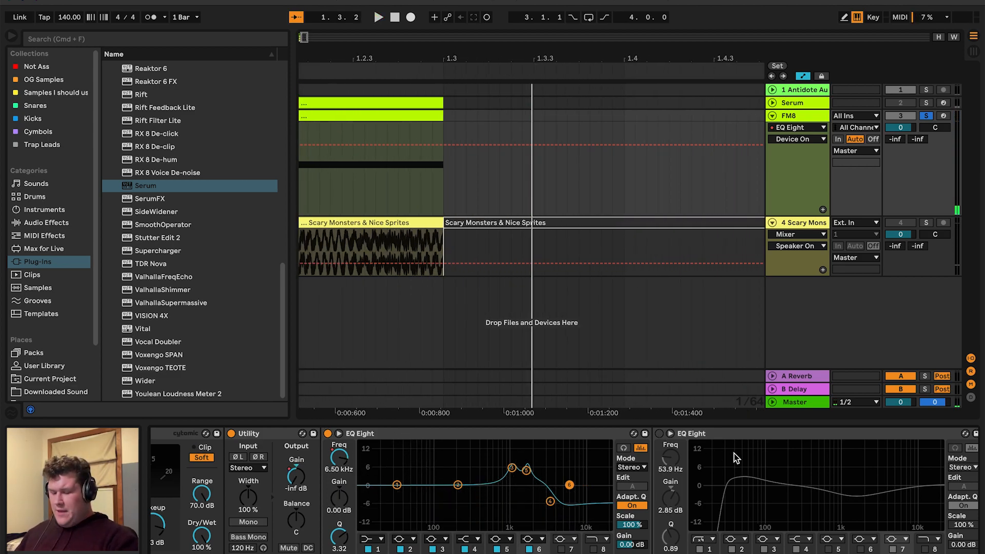
Switch the second EQ Eight device on and play the arrangement
scroll(736, 458, right, 5)
click(351, 434)
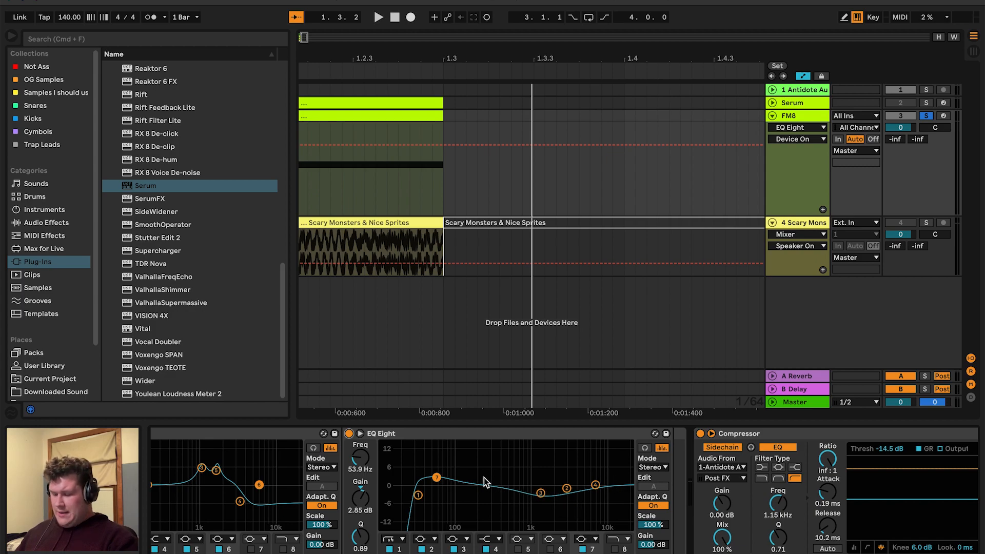
key(space)
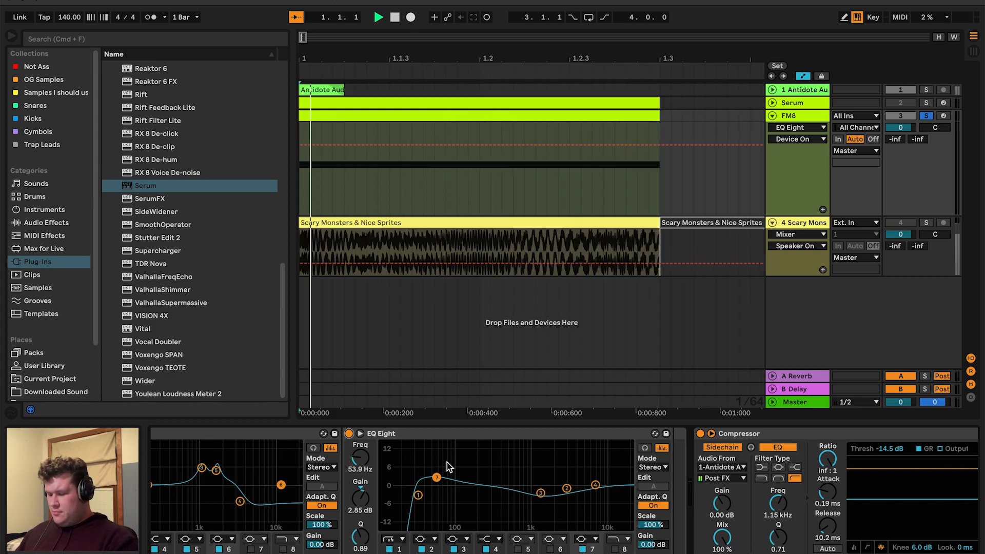
Unsolo the FM8 track
scroll(540, 487, right, 3)
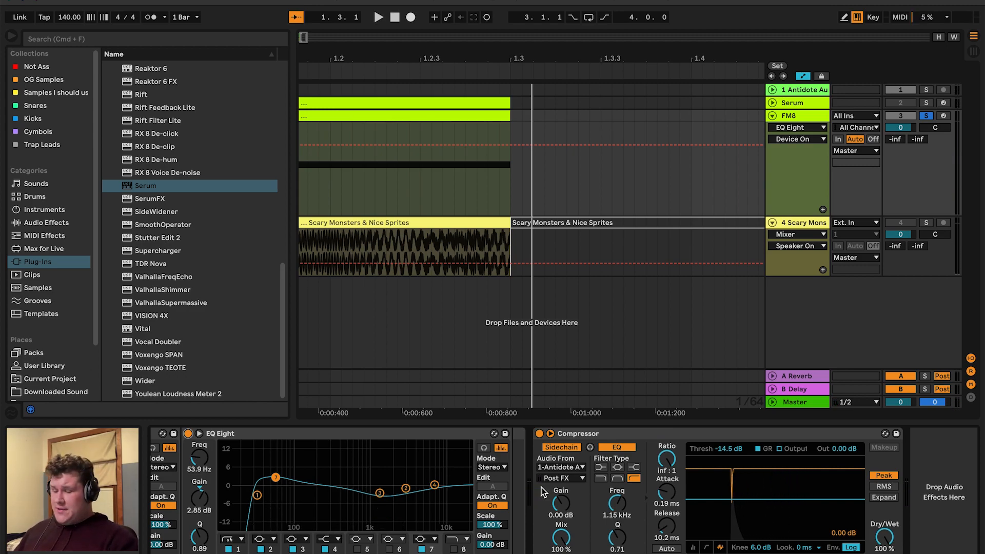
scroll(371, 141, left, 3)
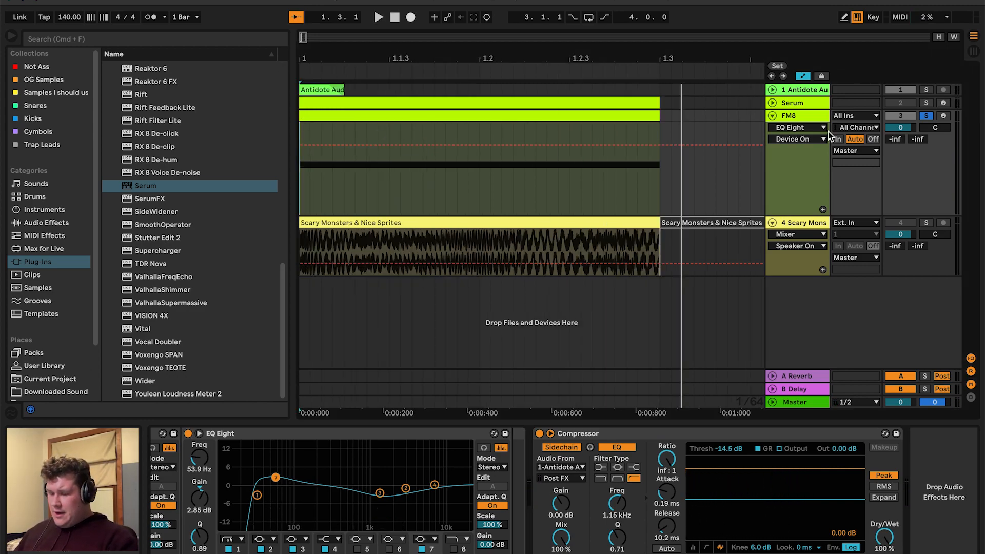
click(927, 116)
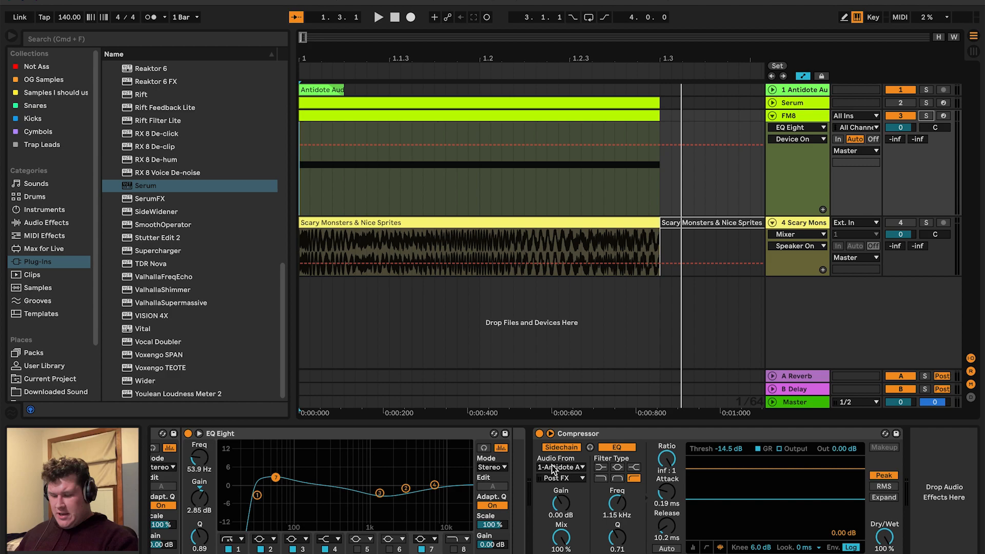
Play the arrangement from its start to hear the FM8 bass without solo
key(space)
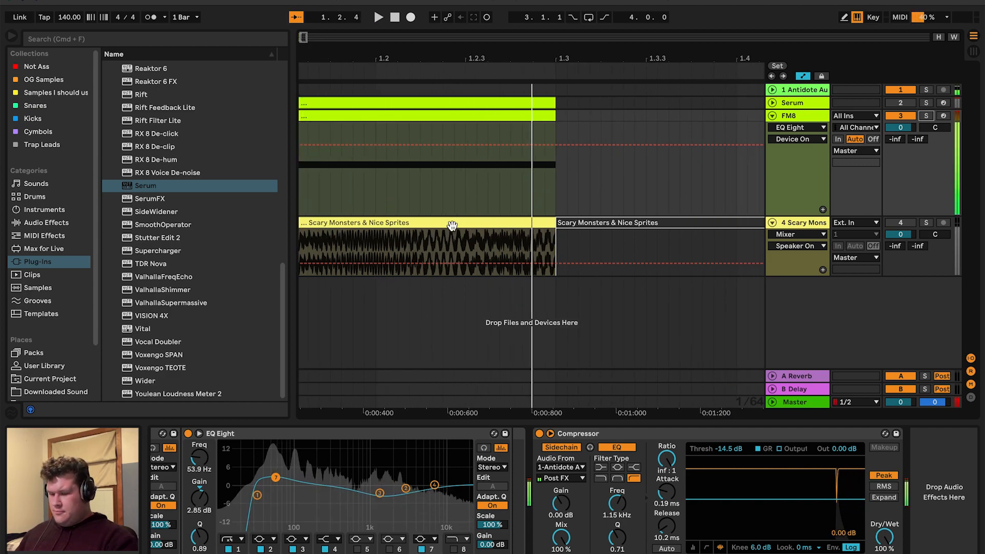
key(space)
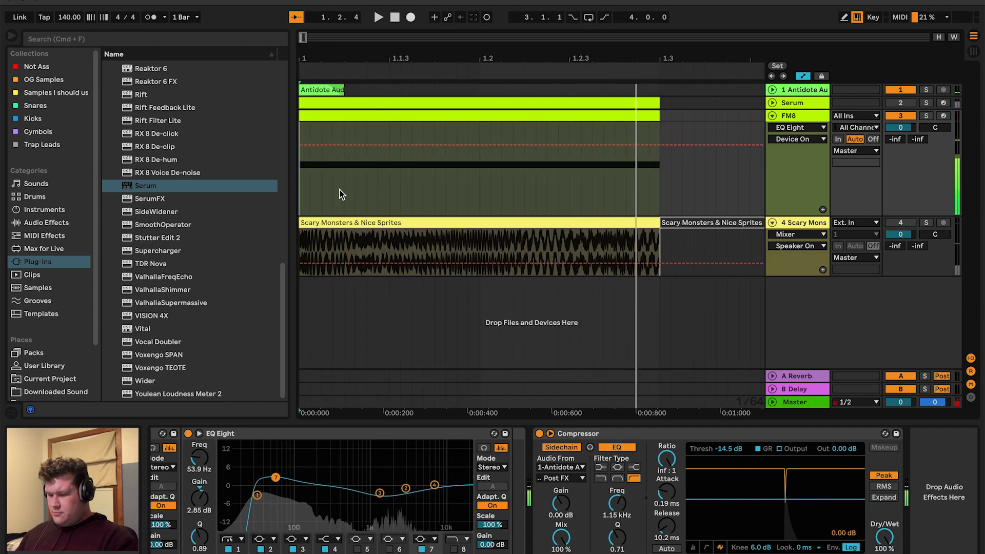
click(301, 176)
key(minus)
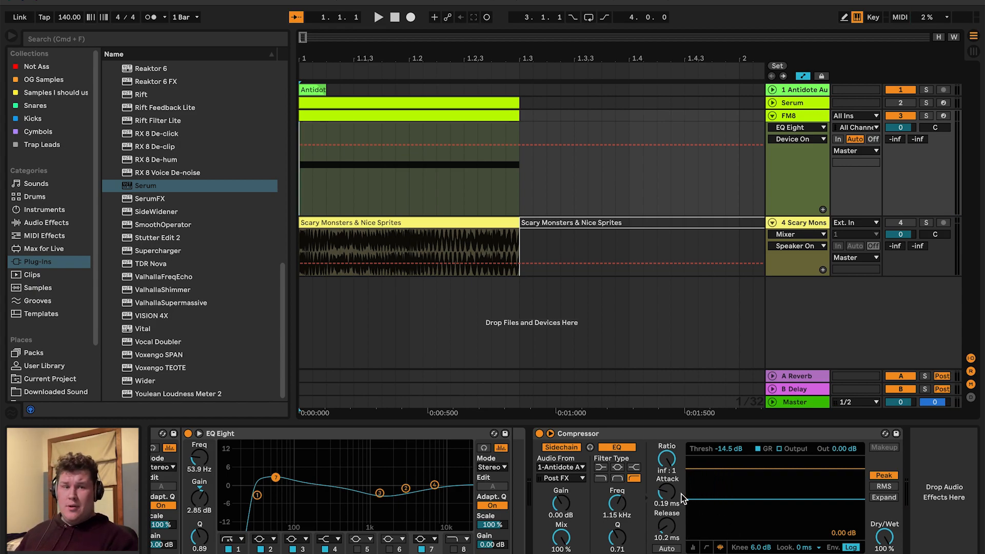
Fold the FM8 track and solo the Serum track
click(771, 116)
click(802, 103)
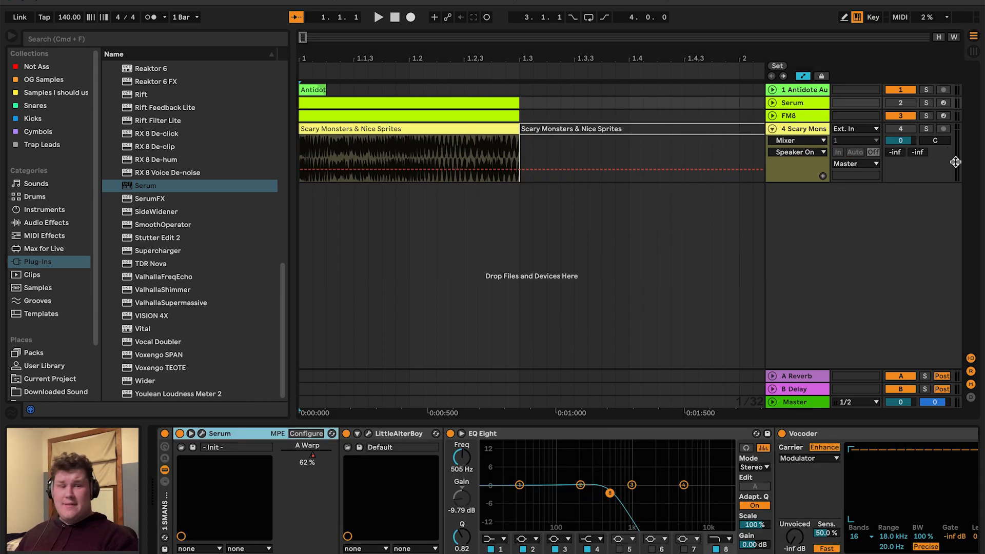
click(928, 102)
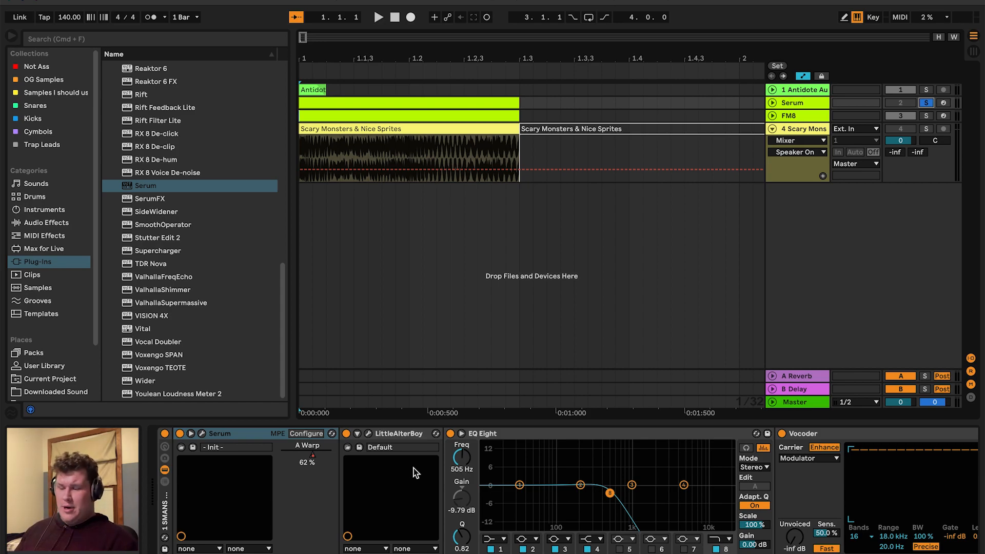
Open the Serum plugin window on the Serum track
click(806, 105)
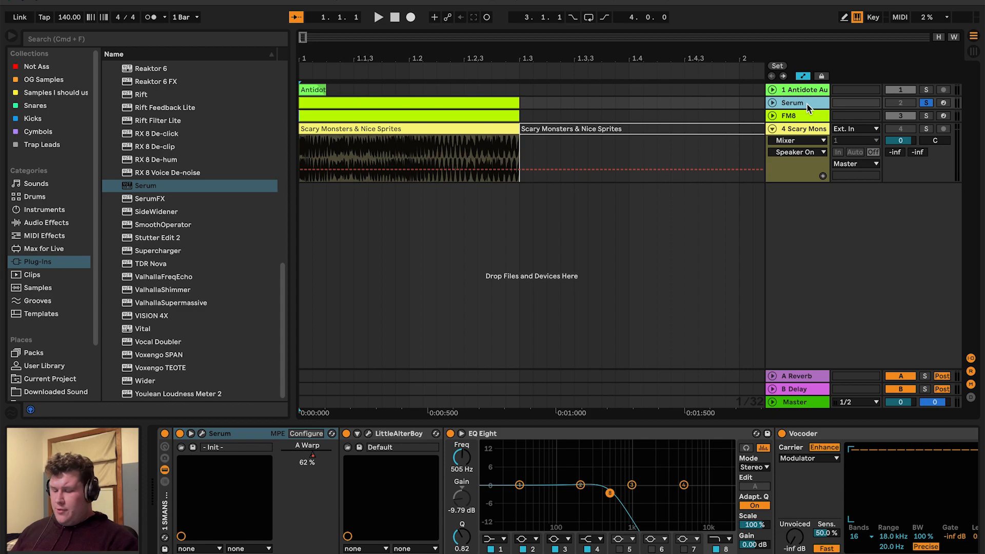
click(202, 435)
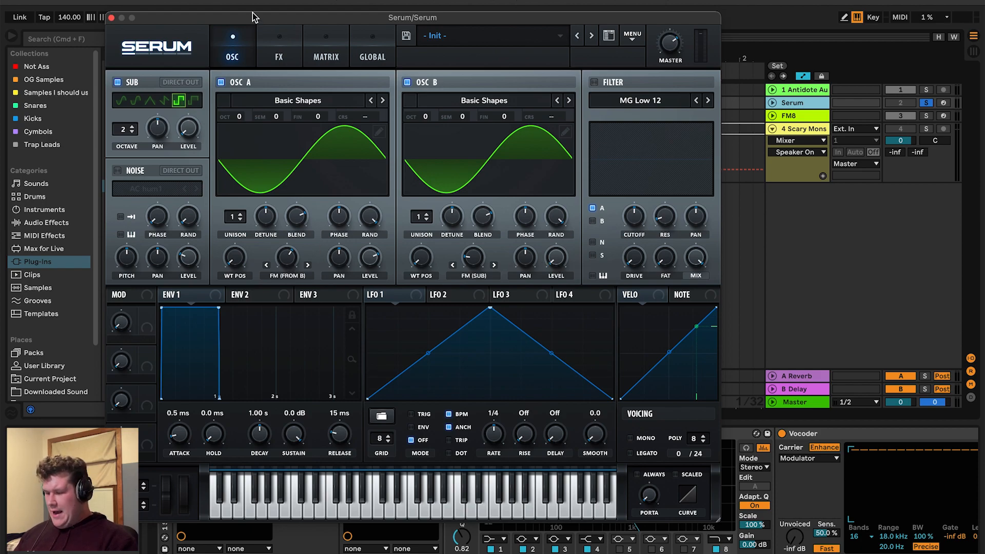
drag(291, 21, 351, 229)
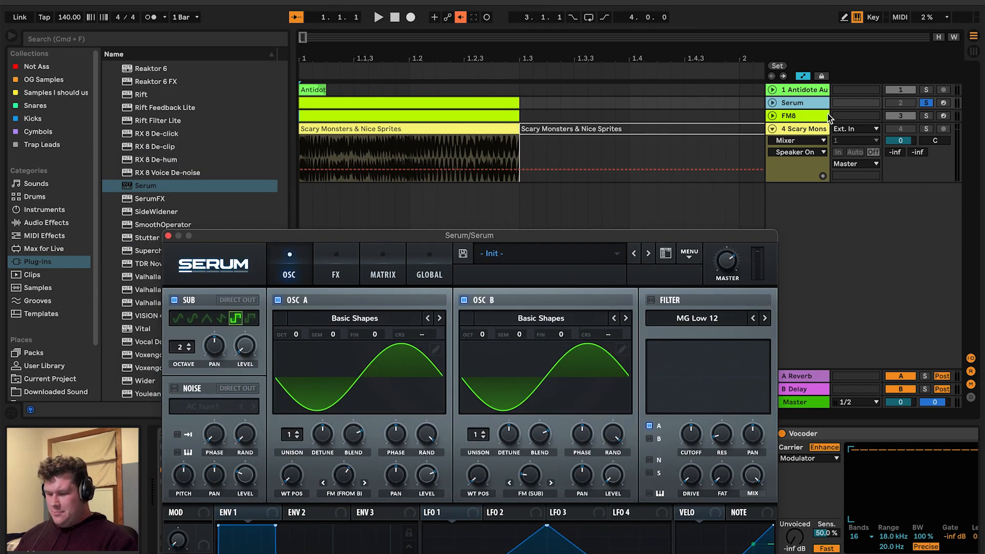
Show the Serum track's A Warp automation lane, re-enable automation, and play it from the start
click(774, 103)
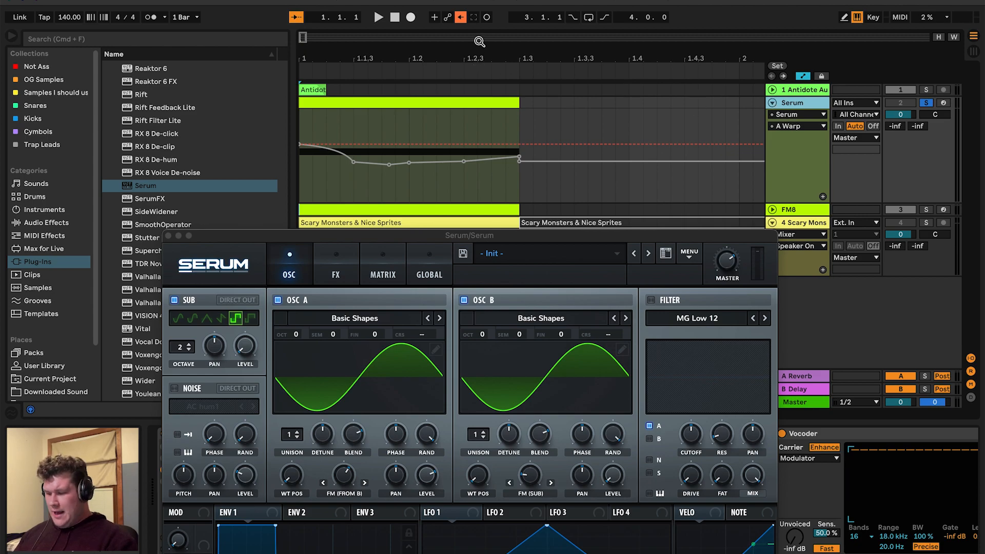
click(462, 18)
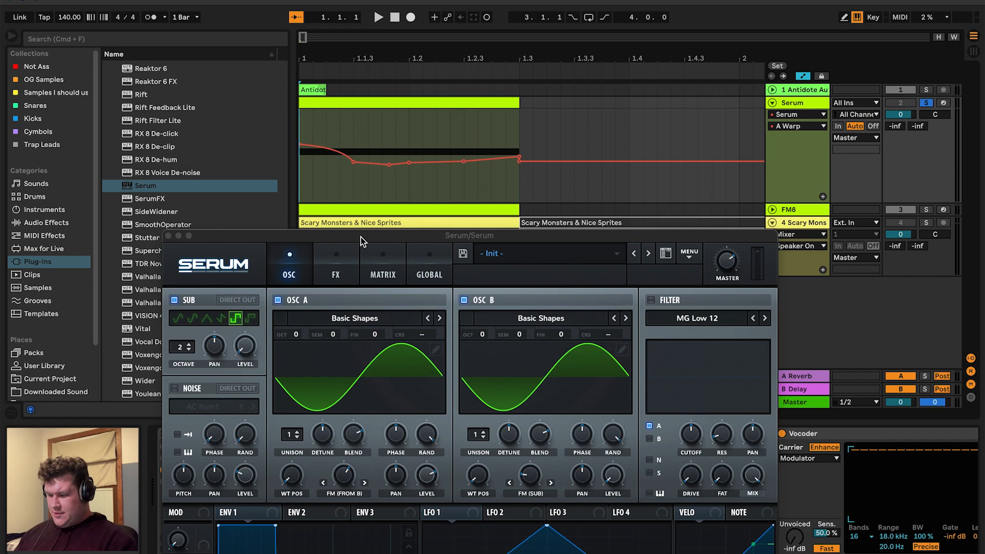
mouse_move(363, 237)
mouse_down()
mouse_move(341, 369)
mouse_move(351, 245)
mouse_up()
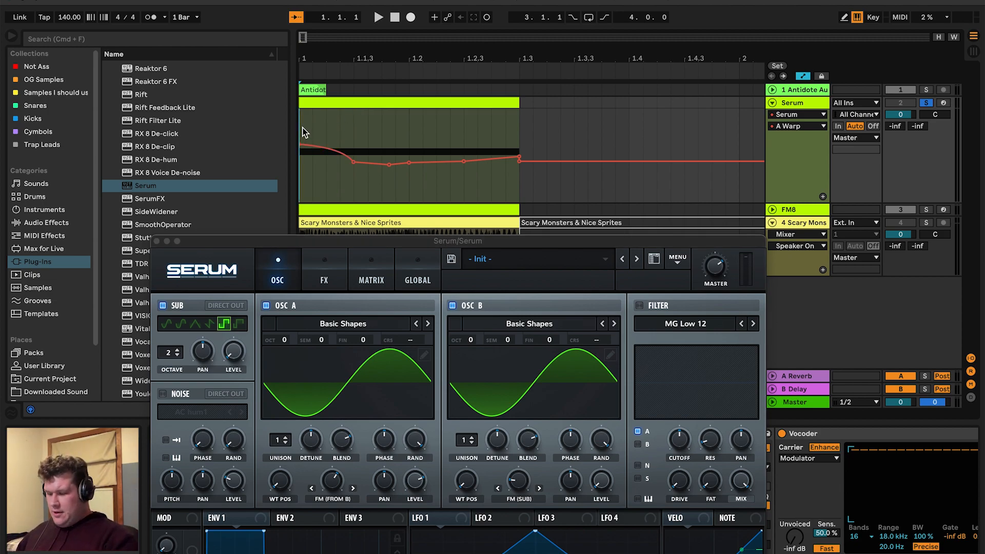
drag(303, 128, 520, 136)
drag(411, 112, 411, 111)
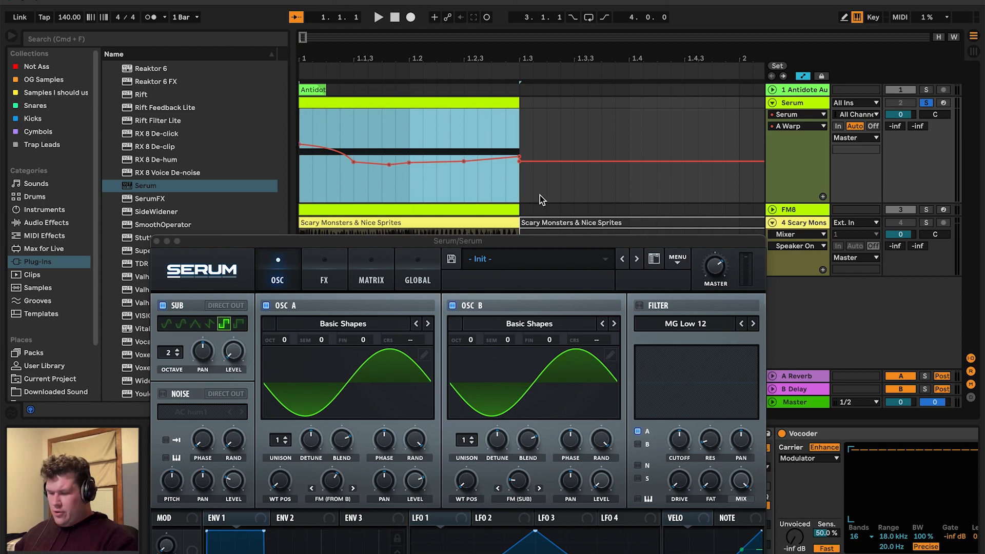
drag(468, 242, 423, 284)
click(307, 125)
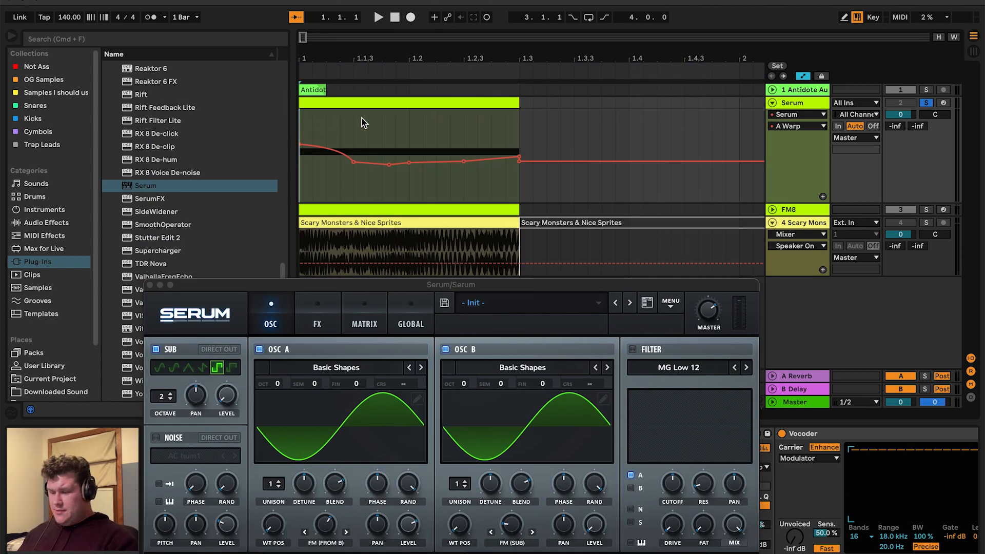
key(space)
key(space)
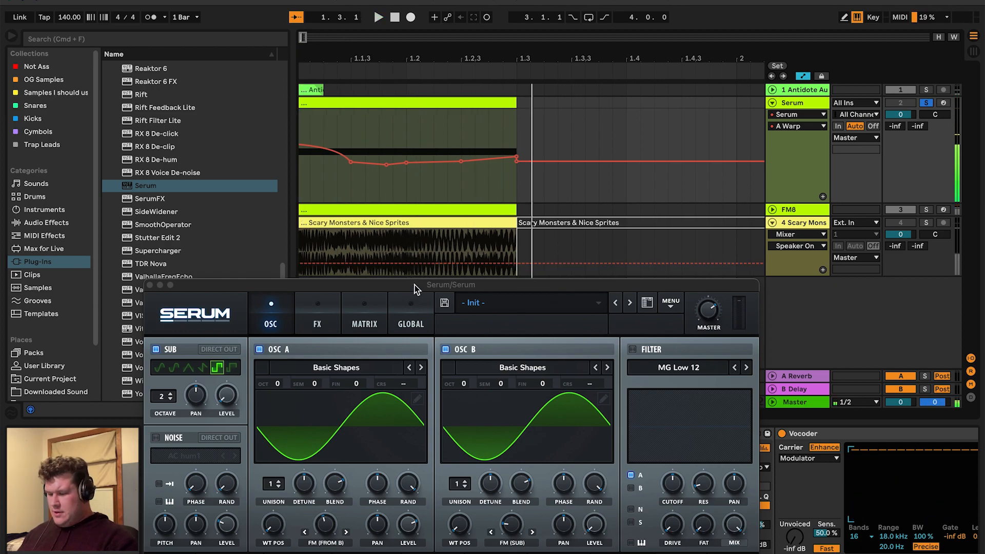
Set Serum's Osc A octave to +1 and play the arrangement
drag(418, 285, 415, 22)
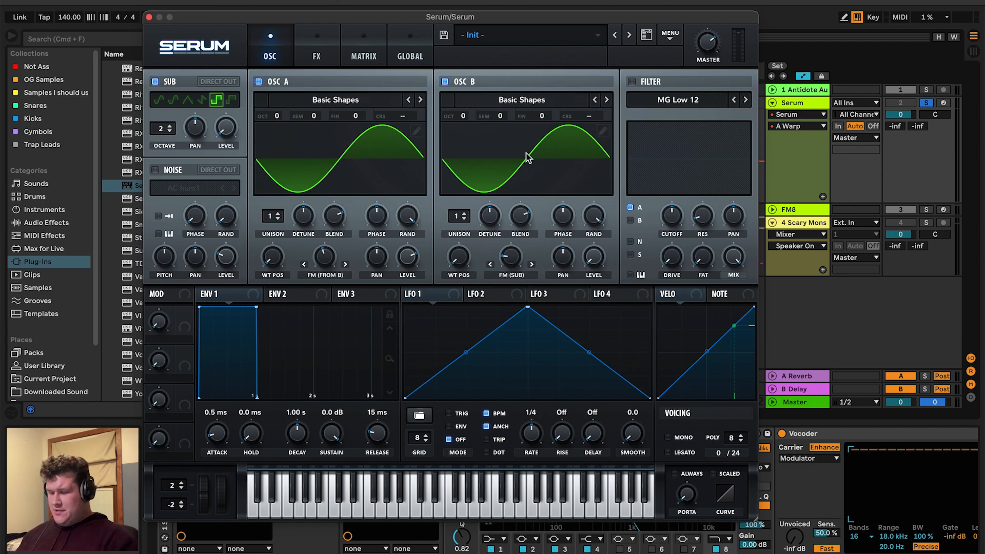
key(space)
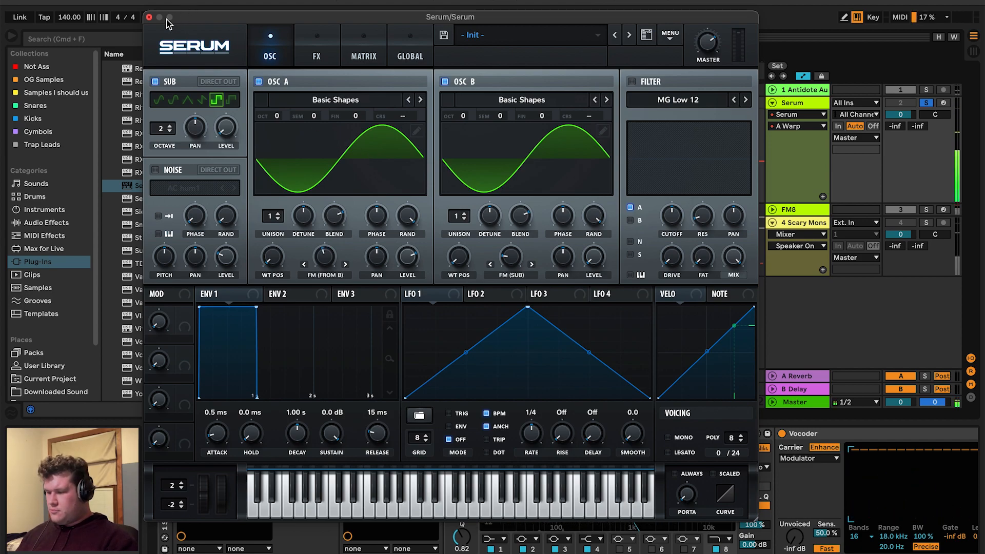
drag(280, 118, 277, 101)
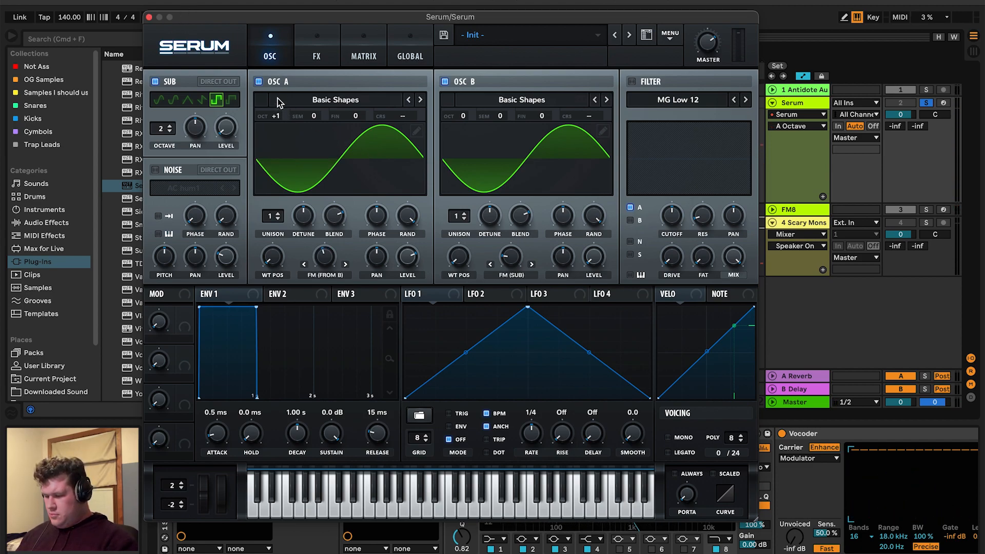
key(space)
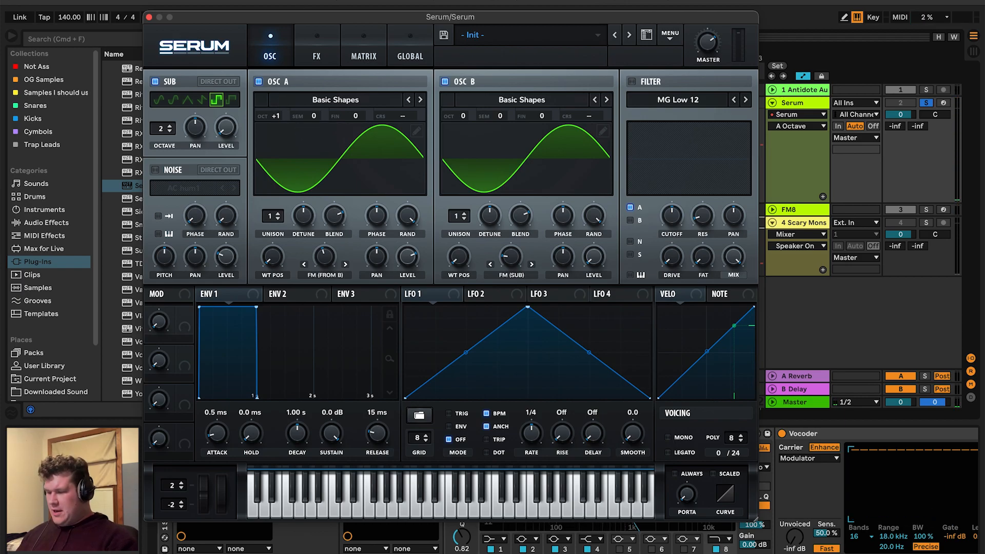
Set Serum's Osc A octave back to 0
drag(312, 17, 482, 0)
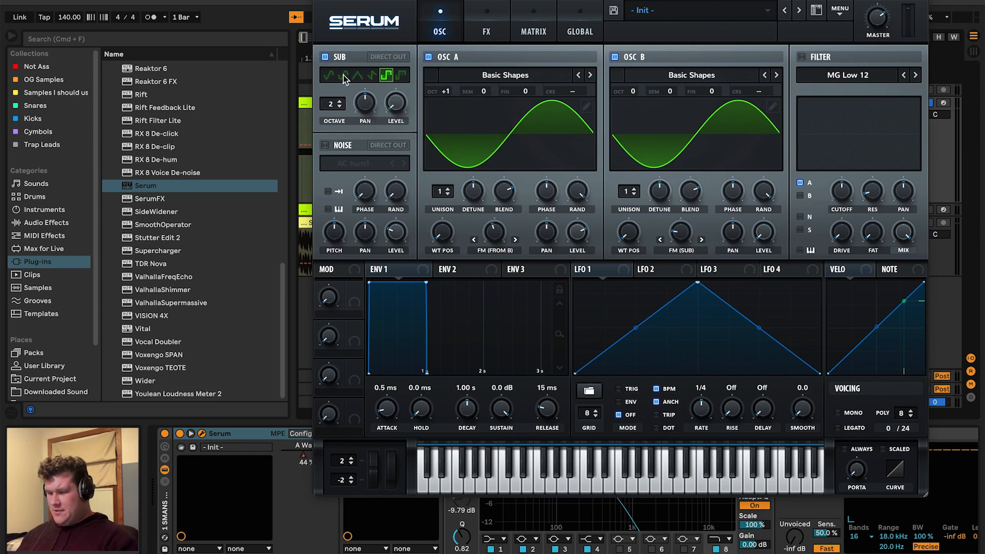
drag(373, 2, 497, 1)
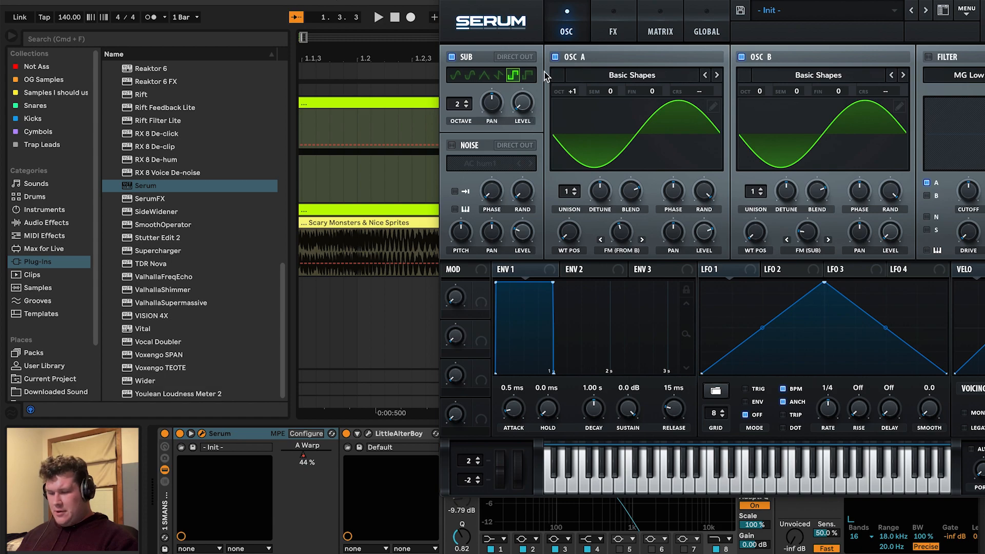
drag(580, 99, 582, 118)
Bring the Serum window back into view and browse its FX, Matrix and OSC pages
drag(603, 4, 377, 4)
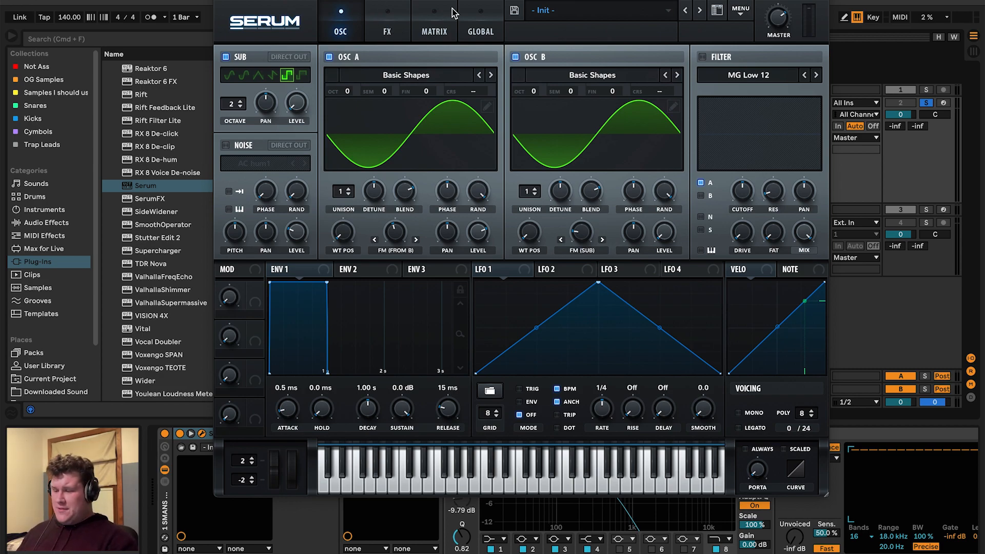
drag(415, 3, 291, 2)
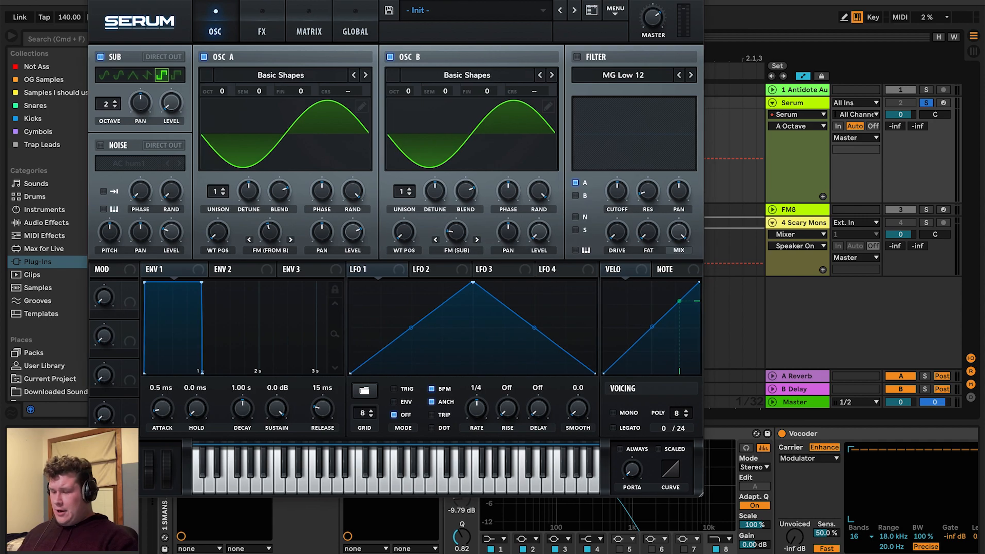
click(97, 2)
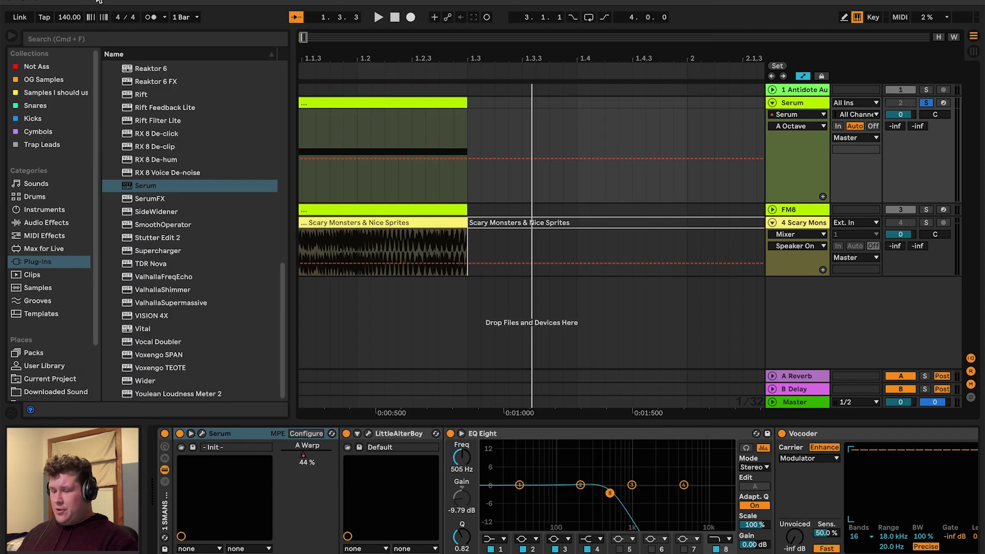
scroll(385, 150, left, 5)
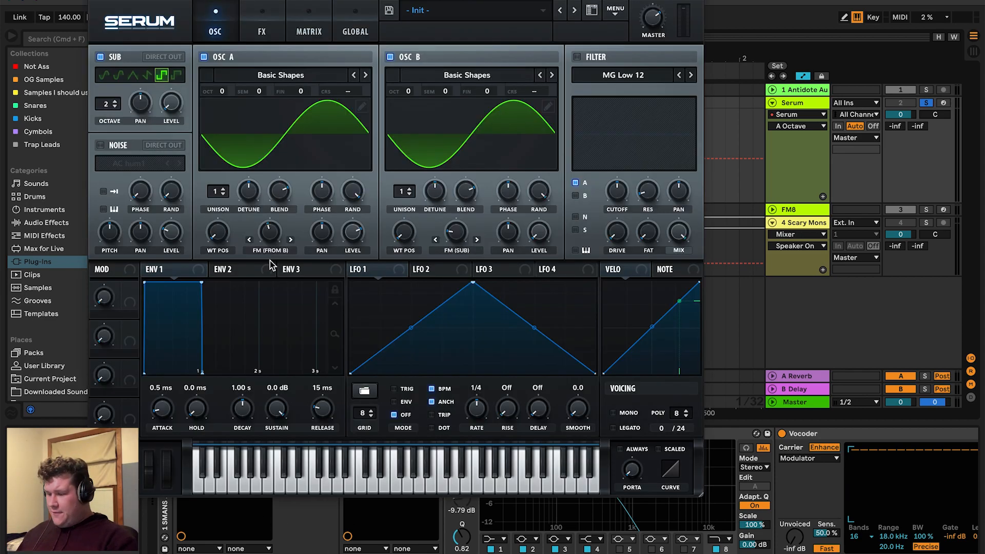
click(202, 434)
click(277, 26)
click(231, 28)
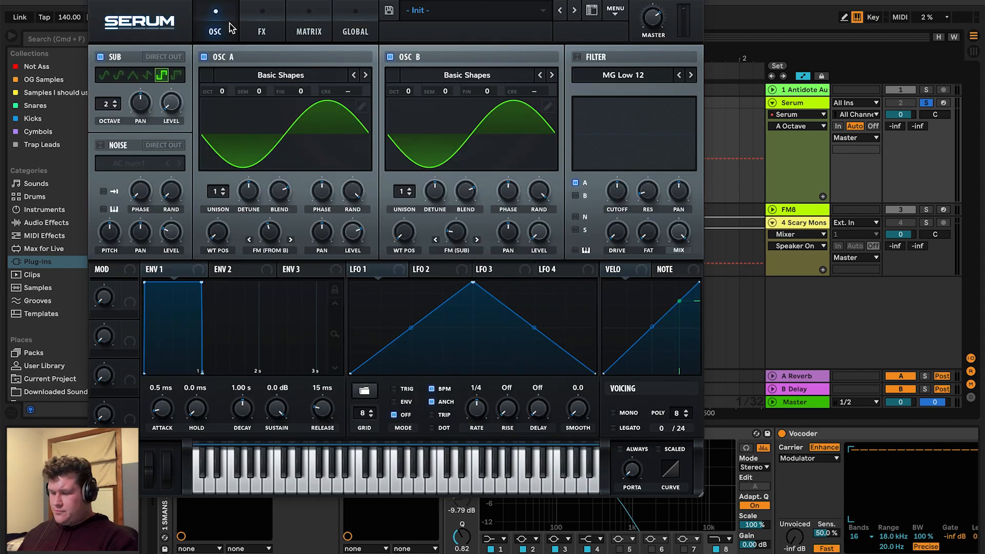
click(311, 26)
click(220, 29)
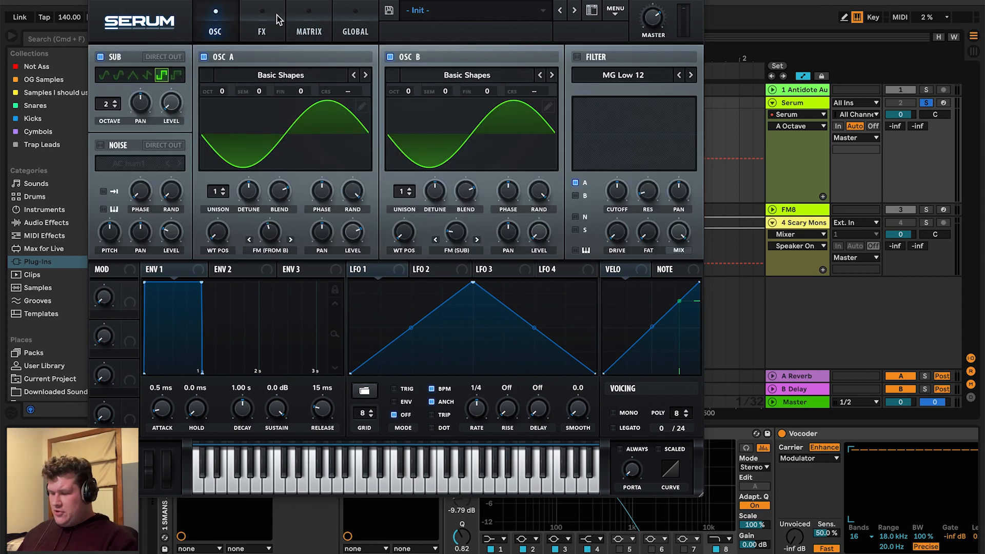